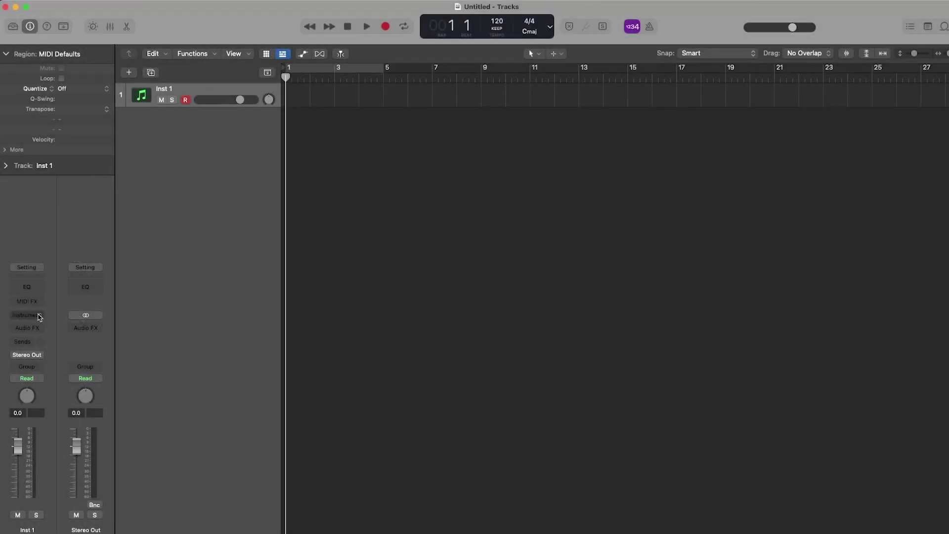
# Load Maschine 2 as a Multi-Output (16xStereo) instrument on the Inst 1 track.
pyautogui.click(38, 317)
pyautogui.moveTo(47, 350)
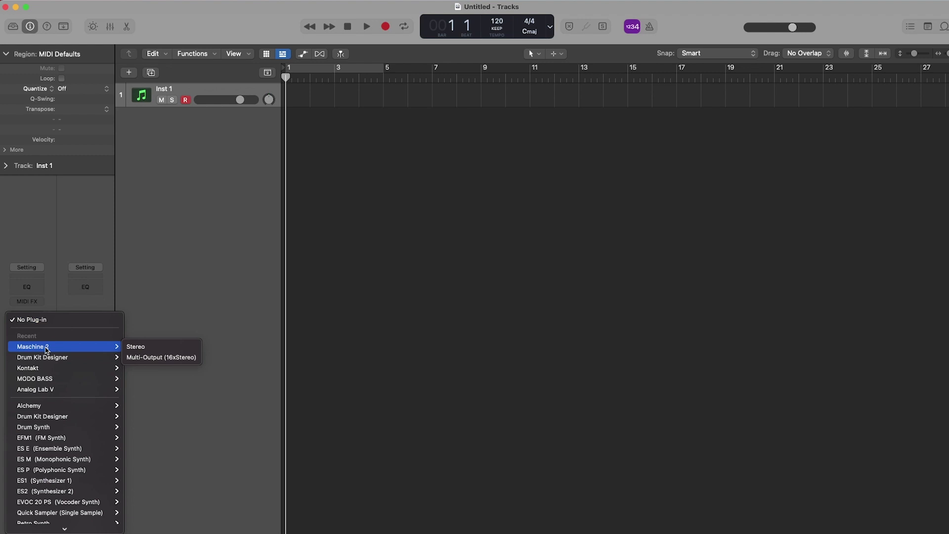
pyautogui.click(132, 357)
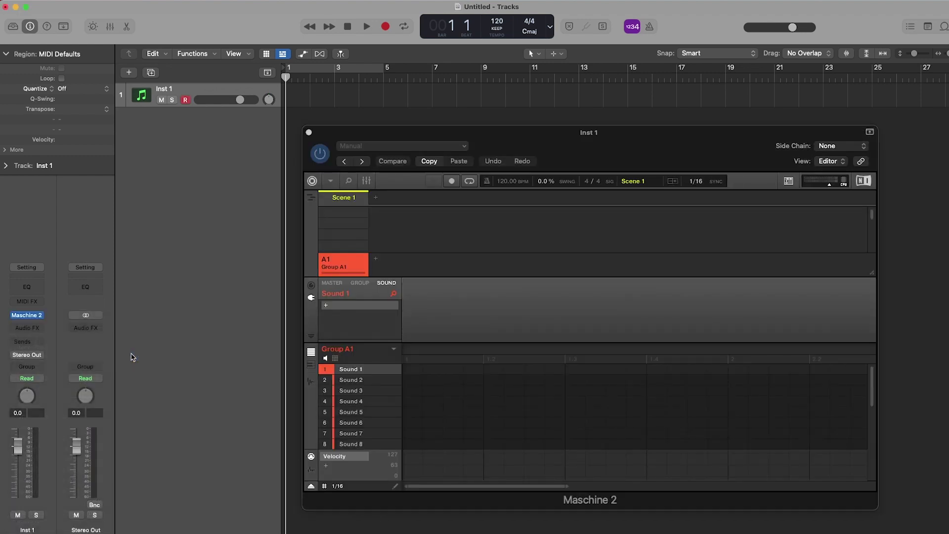
# Show the mixer below the tracks, closing the separate mixer window.
pyautogui.press('x')
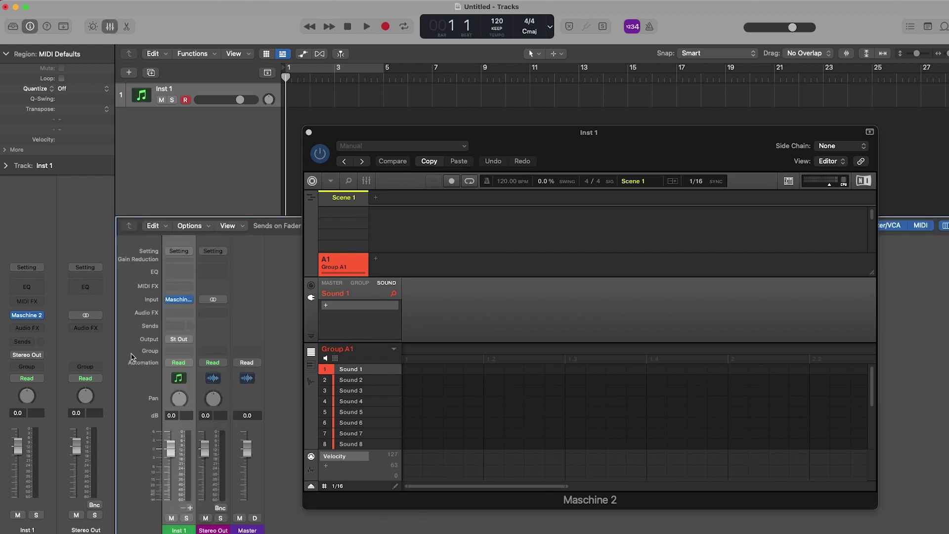
pyautogui.press('super+2')
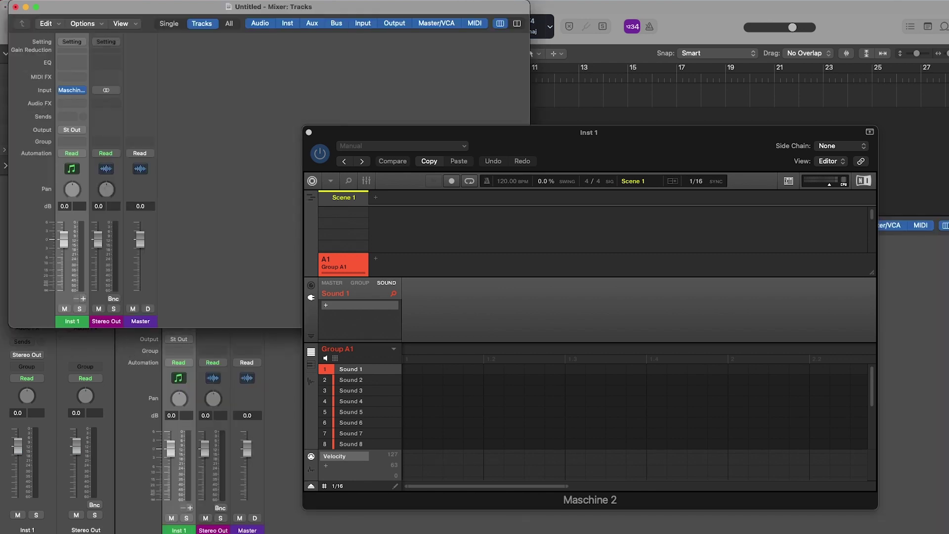
pyautogui.click(16, 7)
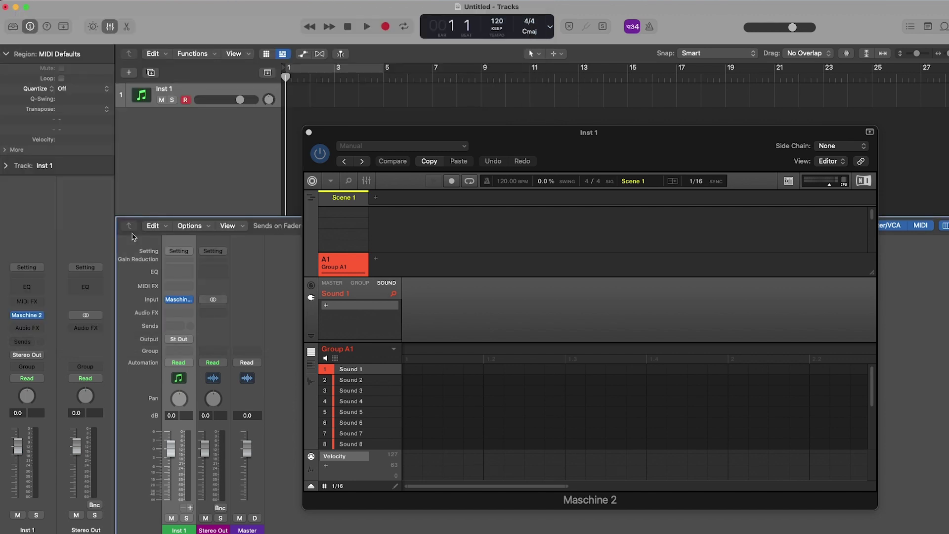
# Add aux strips under Inst 1, trimming them to Aux 1–3 fed by outputs 3-4, 5-6, 7-8.
pyautogui.click(192, 509)
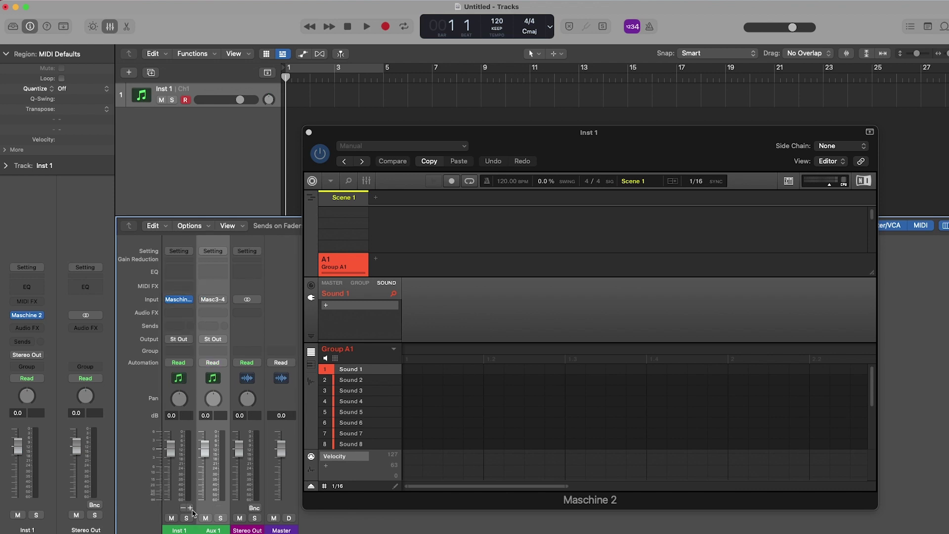
pyautogui.click(192, 509)
pyautogui.click(192, 509)
pyautogui.click(191, 509)
pyautogui.click(191, 508)
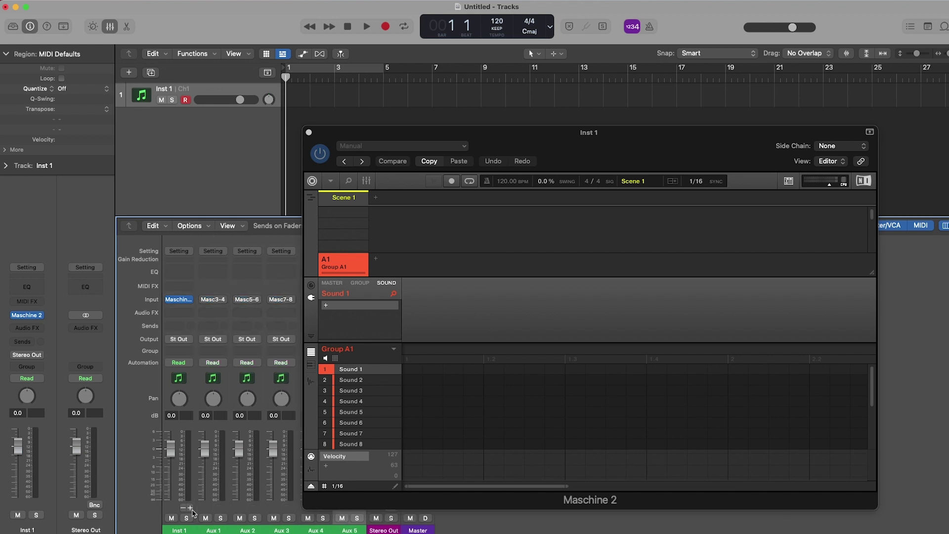
pyautogui.click(191, 508)
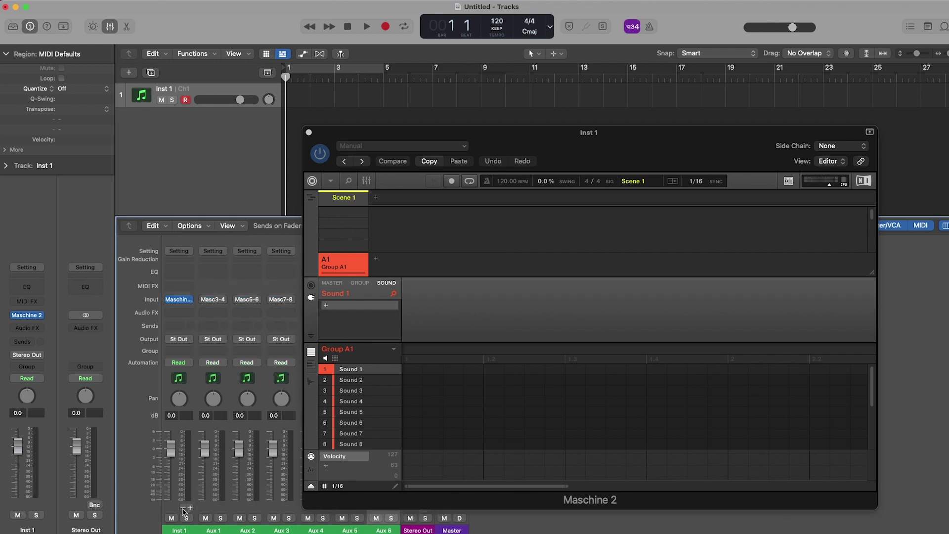
pyautogui.click(183, 509)
pyautogui.click(183, 508)
pyautogui.click(183, 509)
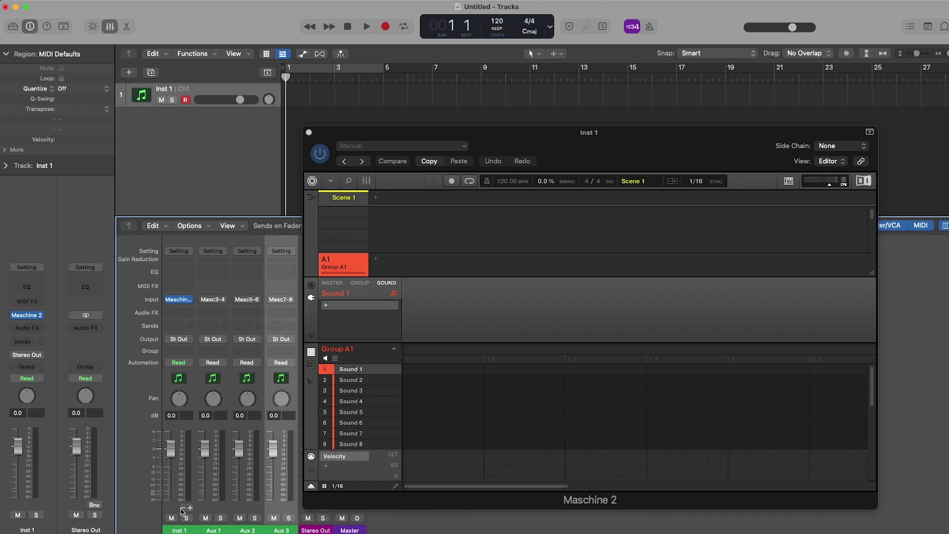
pyautogui.click(349, 181)
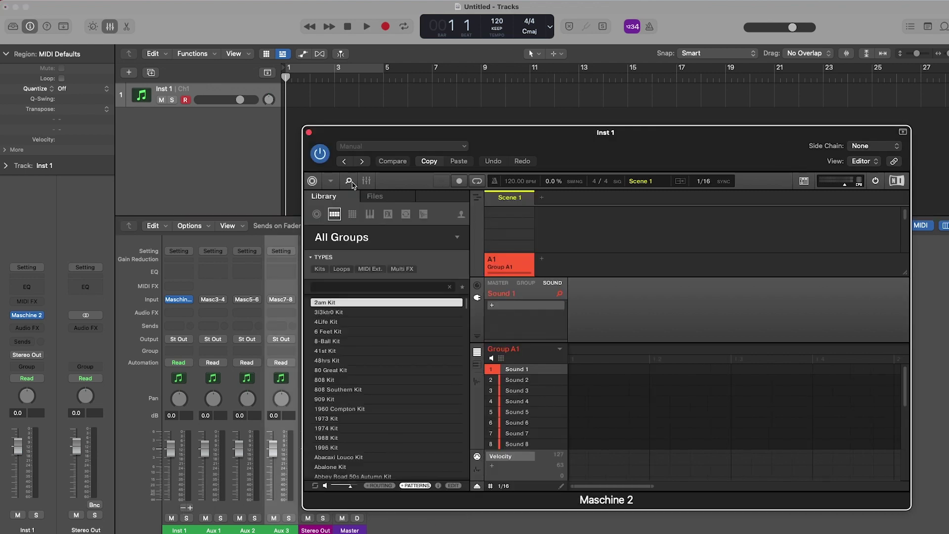
# Load the Bubbly Kit from the Burnt Hues expansion into the Maschine group.
pyautogui.click(371, 236)
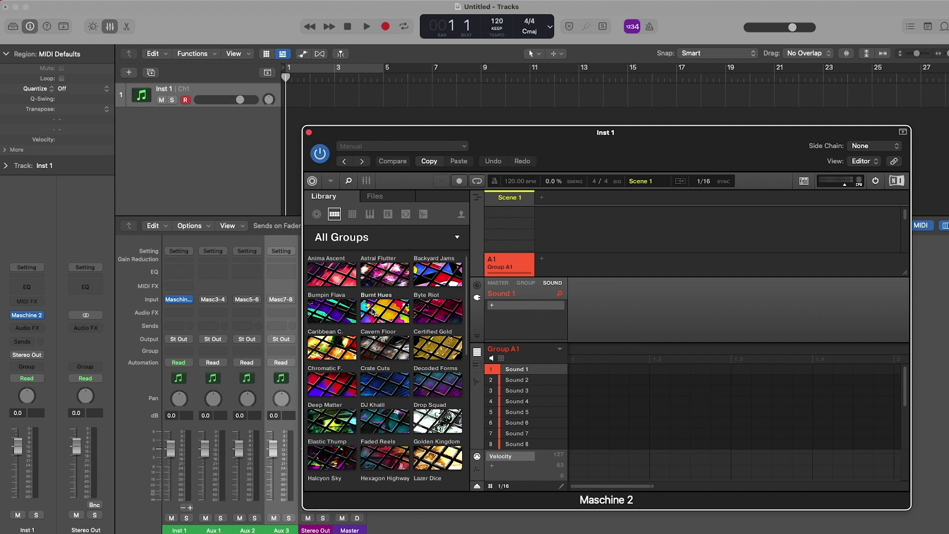
pyautogui.click(374, 311)
pyautogui.click(373, 331)
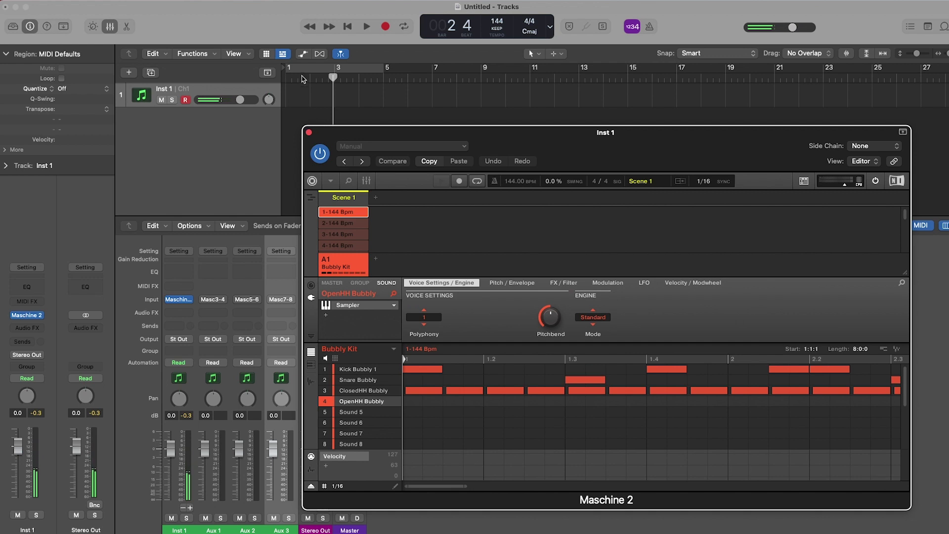
# Cycle playback over bars 1 to 5 and play the kit's pattern, then stop.
pyautogui.click(298, 70)
pyautogui.press('space')
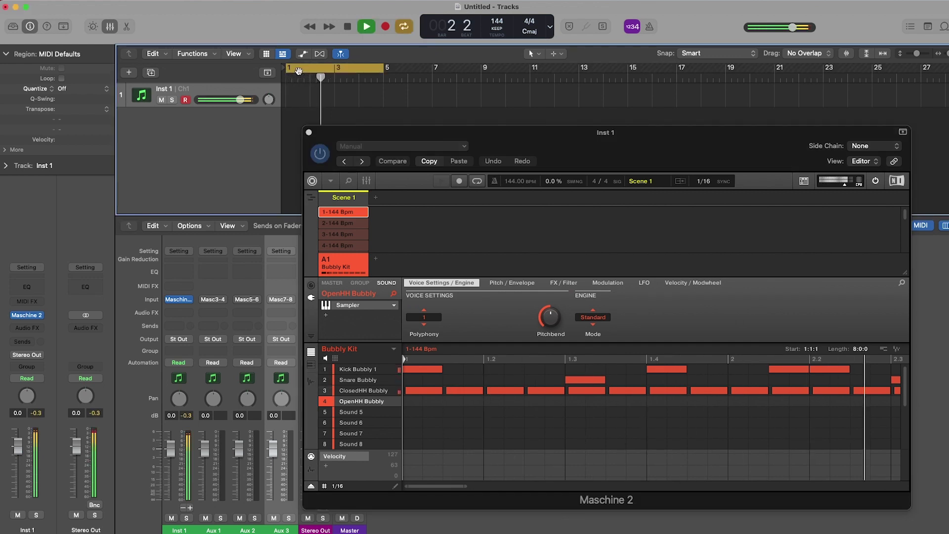
pyautogui.press('space')
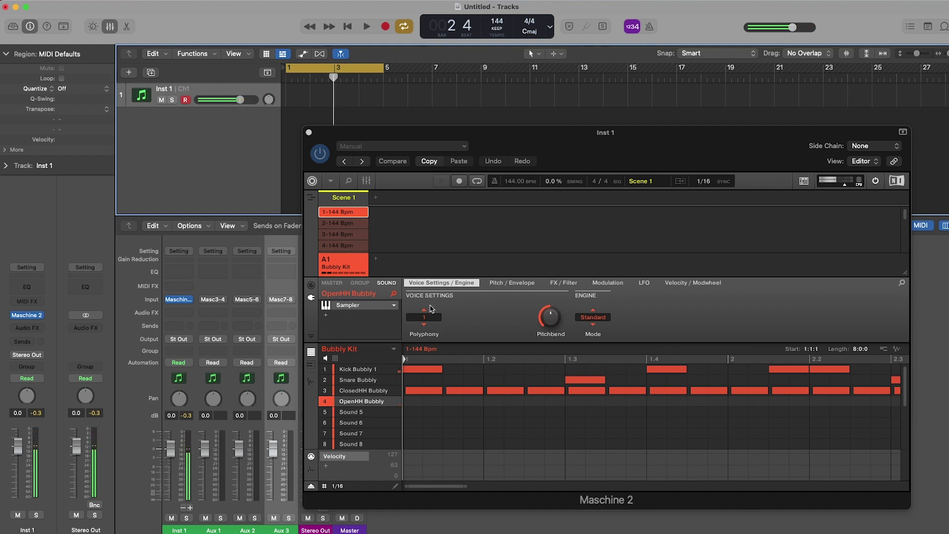
# Route Kick Bubbly 1 to output Ext. 1 and Snare Bubbly to Ext. 2.
pyautogui.click(350, 370)
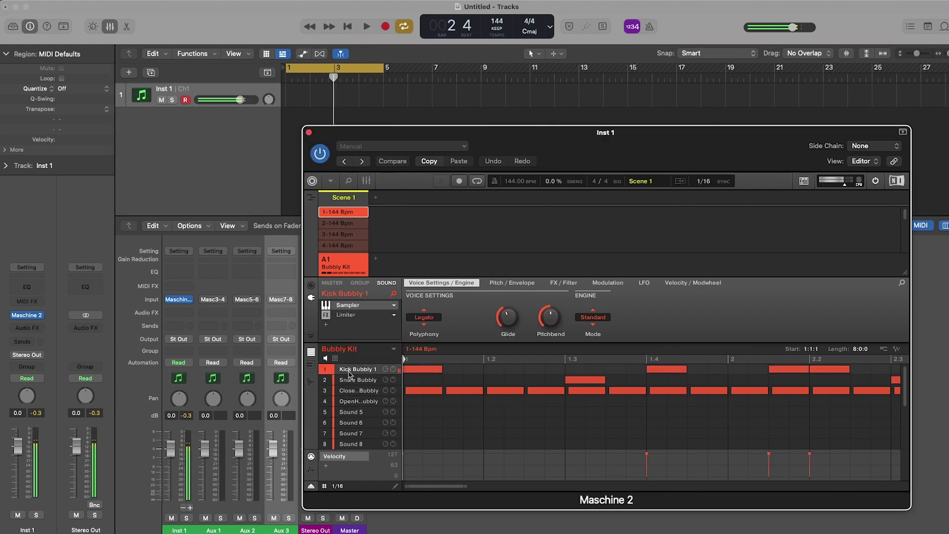
pyautogui.click(311, 286)
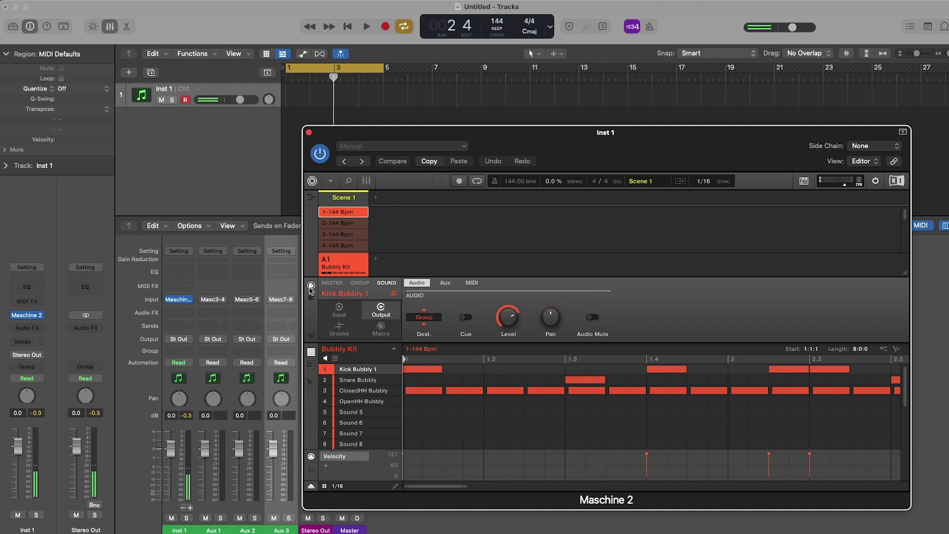
pyautogui.click(424, 319)
pyautogui.click(462, 320)
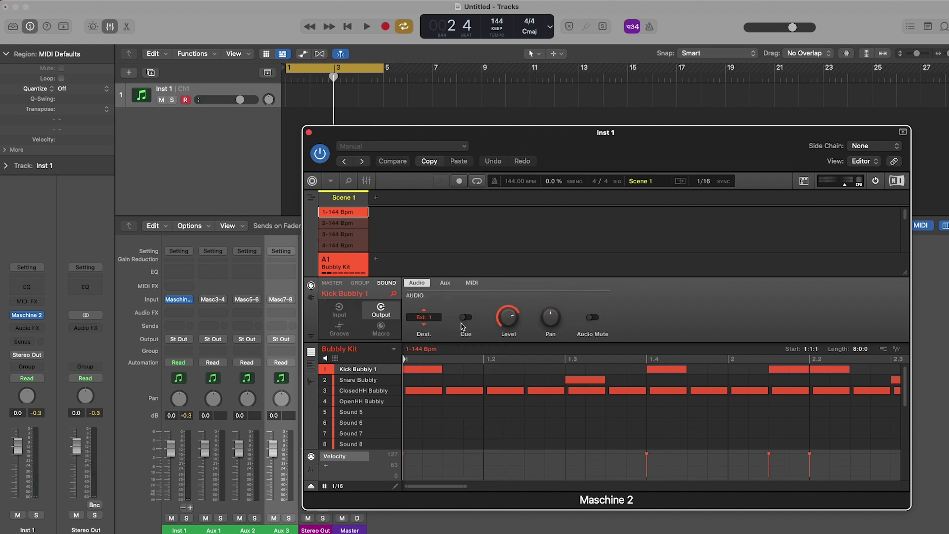
pyautogui.click(352, 380)
pyautogui.click(423, 318)
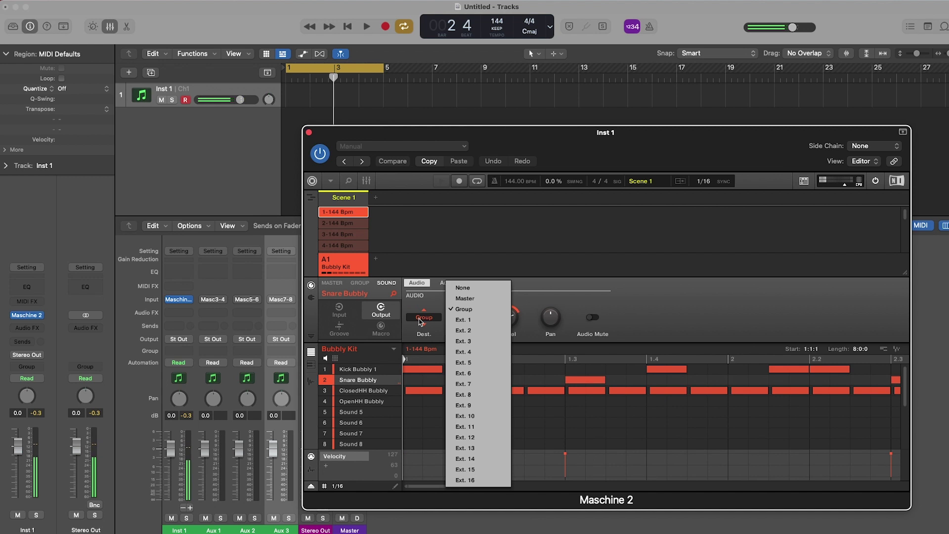
pyautogui.click(457, 328)
# Route ClosedHH Bubbly to Ext. 3 and OpenHH Bubbly to Ext. 4, then start playback.
pyautogui.click(357, 390)
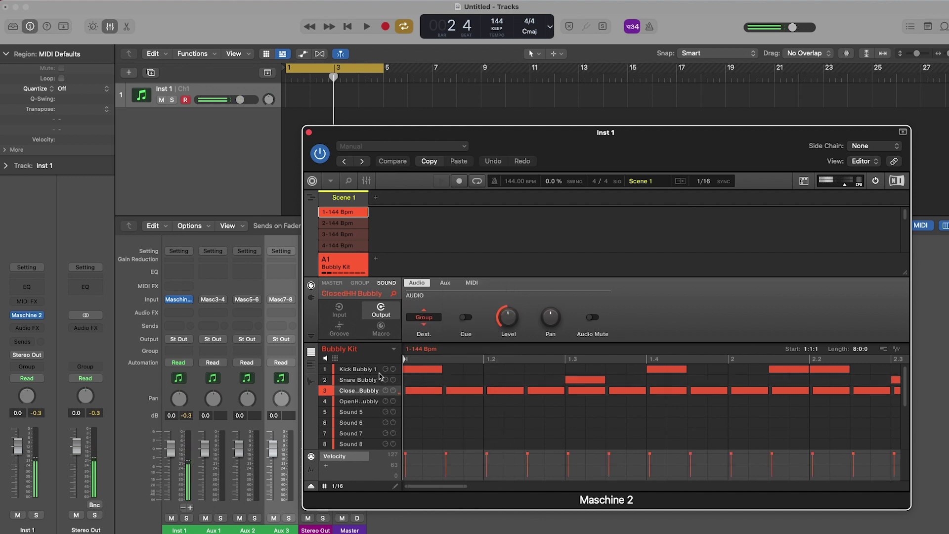
pyautogui.click(423, 317)
pyautogui.click(464, 341)
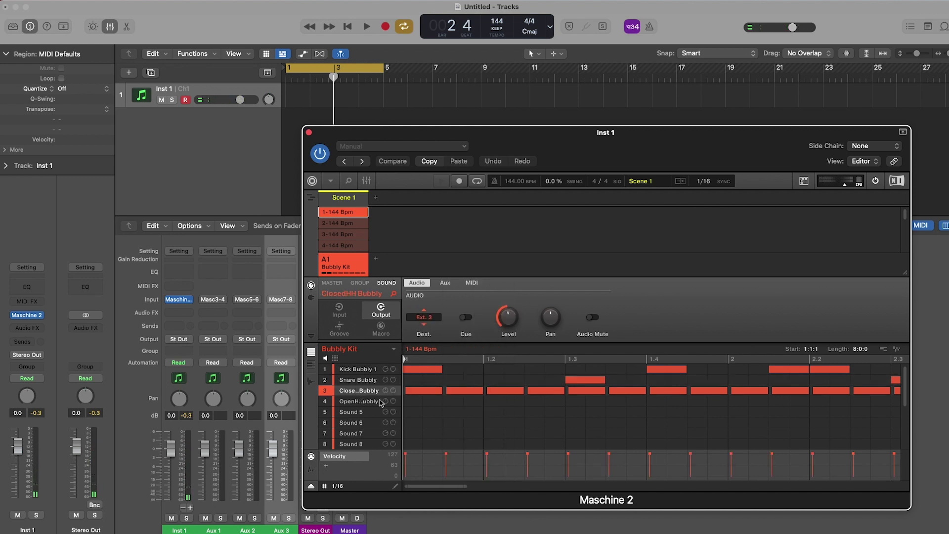
pyautogui.click(372, 402)
pyautogui.click(423, 317)
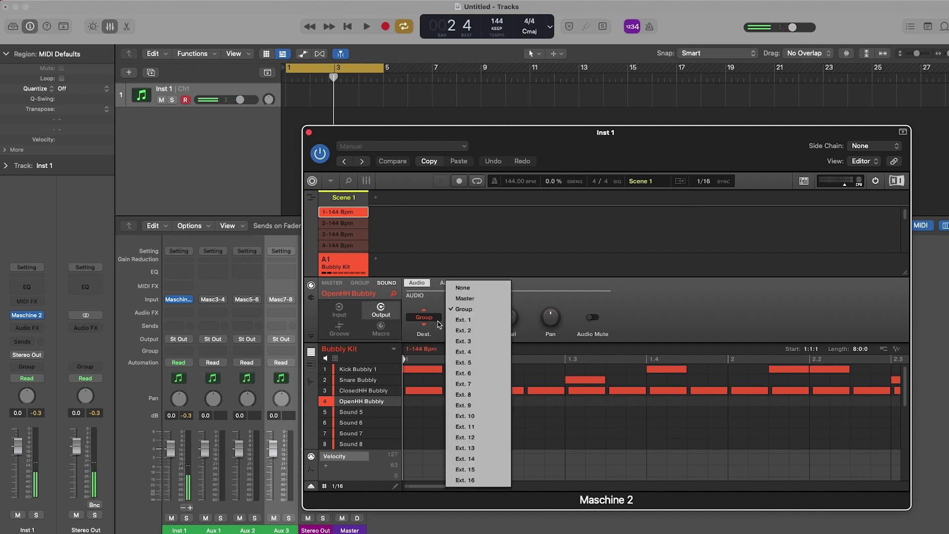
pyautogui.click(457, 353)
pyautogui.press('space')
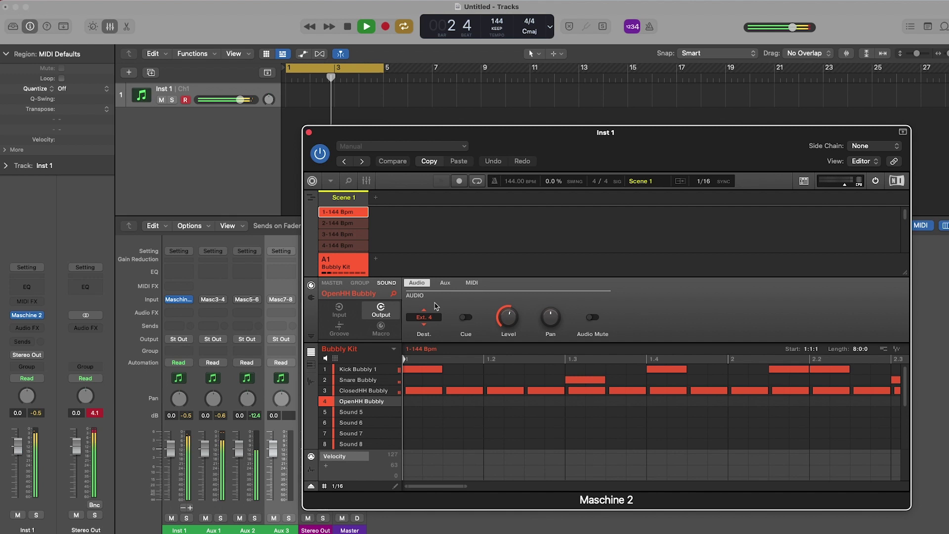
# Stop playback and set Kick Bubbly 1's MIDI input source to Host, keeping its channel.
pyautogui.press('space')
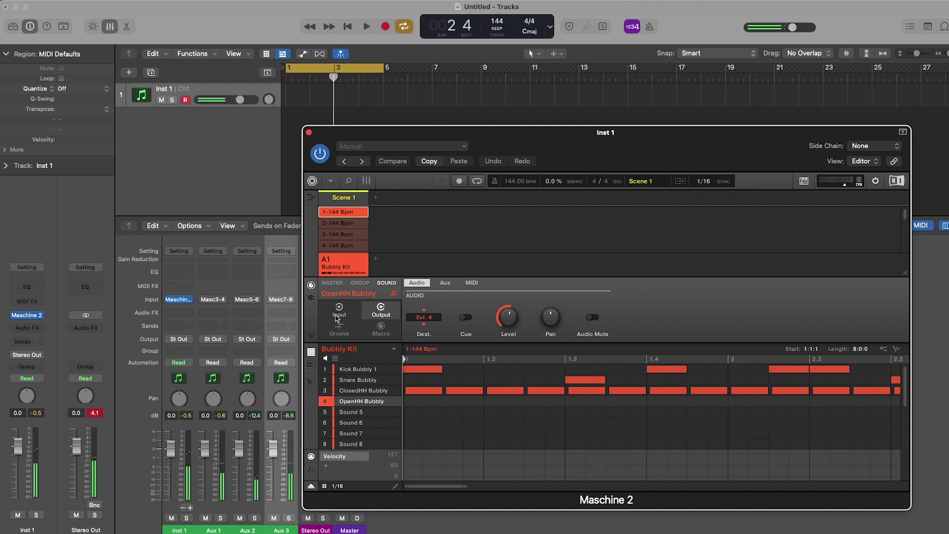
pyautogui.click(337, 318)
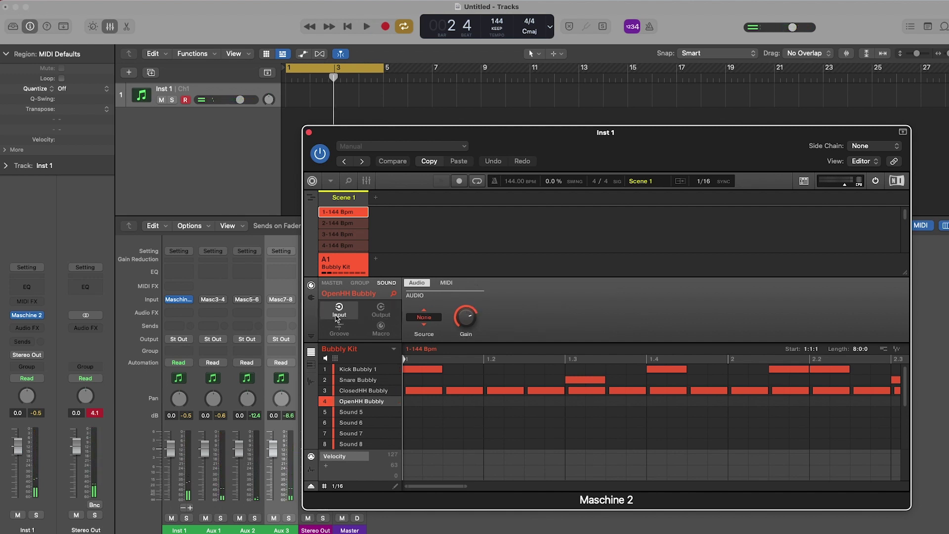
pyautogui.click(352, 369)
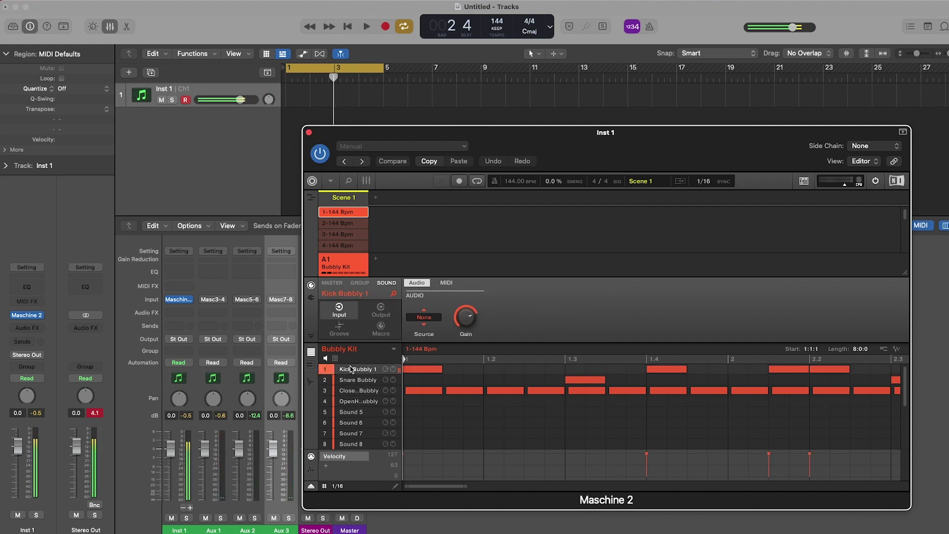
pyautogui.click(445, 283)
pyautogui.click(424, 319)
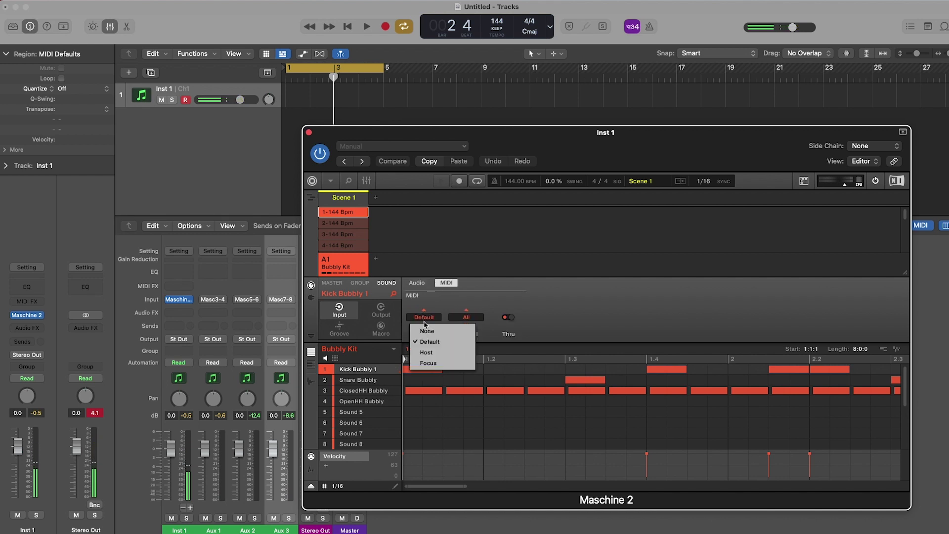
pyautogui.click(426, 353)
pyautogui.click(470, 319)
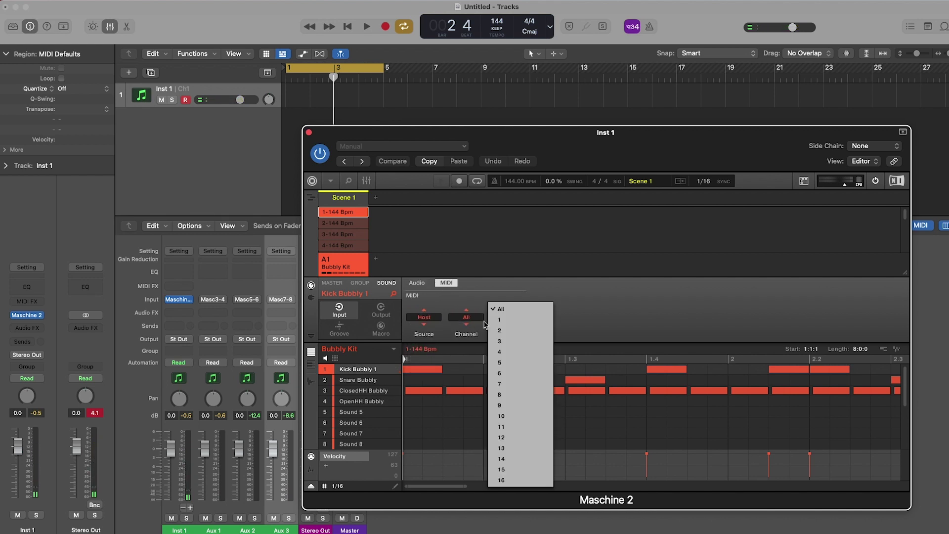
pyautogui.click(485, 324)
# Set Snare Bubbly's MIDI input source to Host and choose its input channel.
pyautogui.click(358, 380)
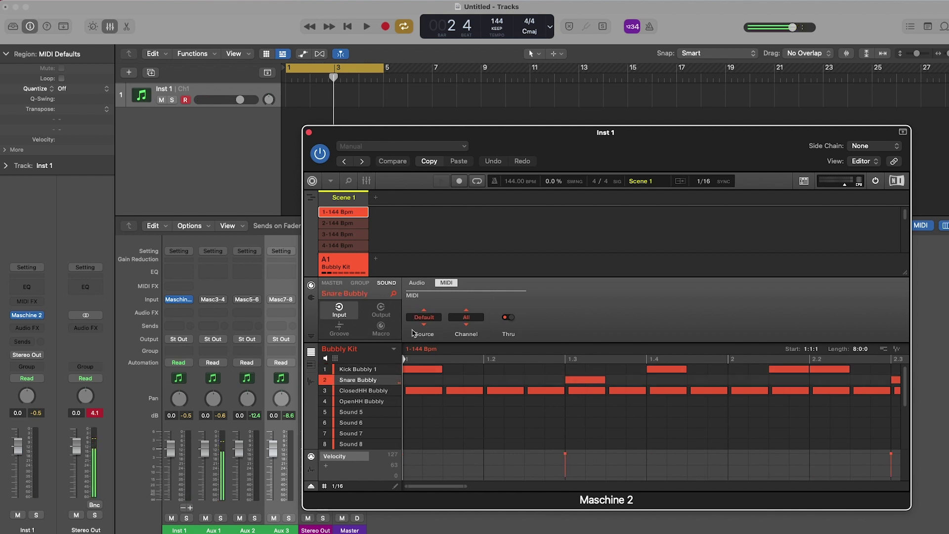
pyautogui.click(424, 318)
pyautogui.click(426, 352)
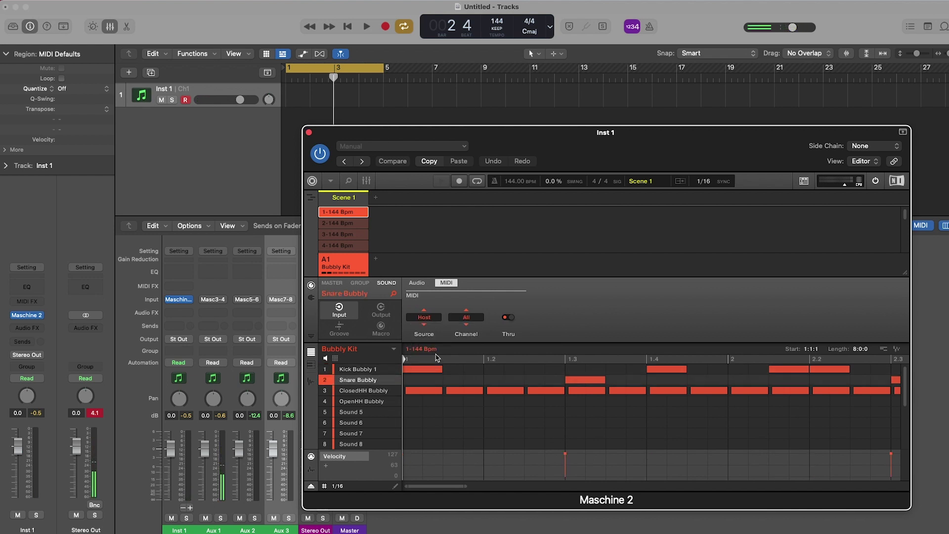
pyautogui.click(468, 317)
pyautogui.click(494, 331)
# Set OpenHH Bubbly's MIDI source to Host on channel 4, then play and stop to test.
pyautogui.click(358, 390)
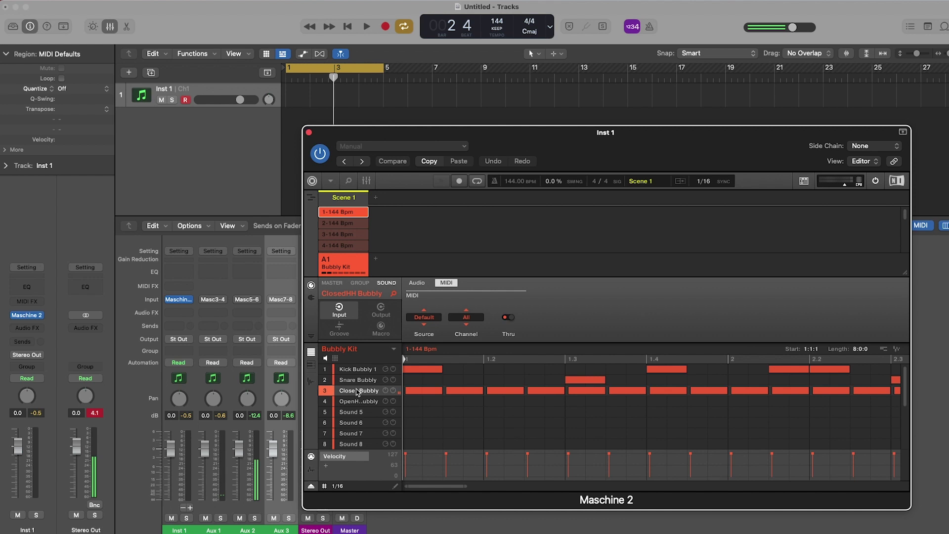
pyautogui.click(358, 401)
pyautogui.click(424, 317)
pyautogui.click(426, 353)
pyautogui.press('space')
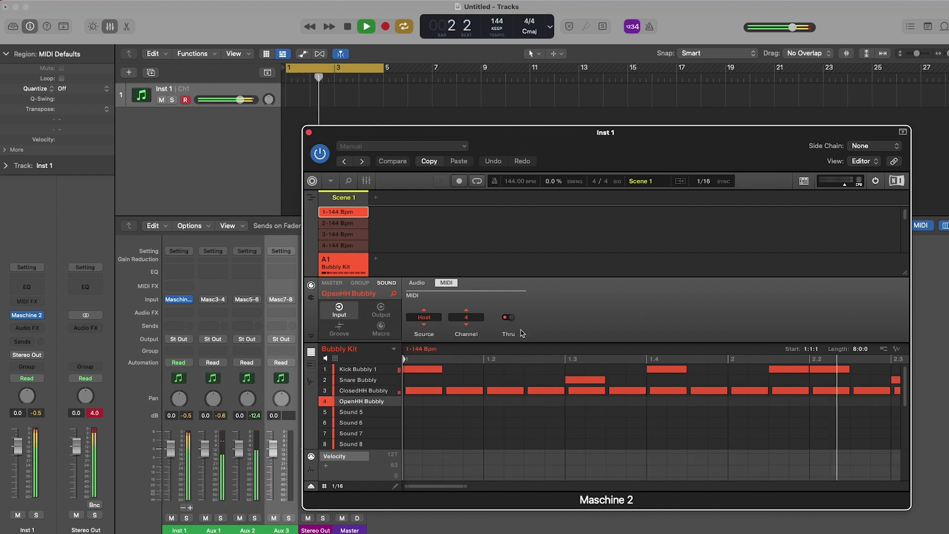
pyautogui.press('space')
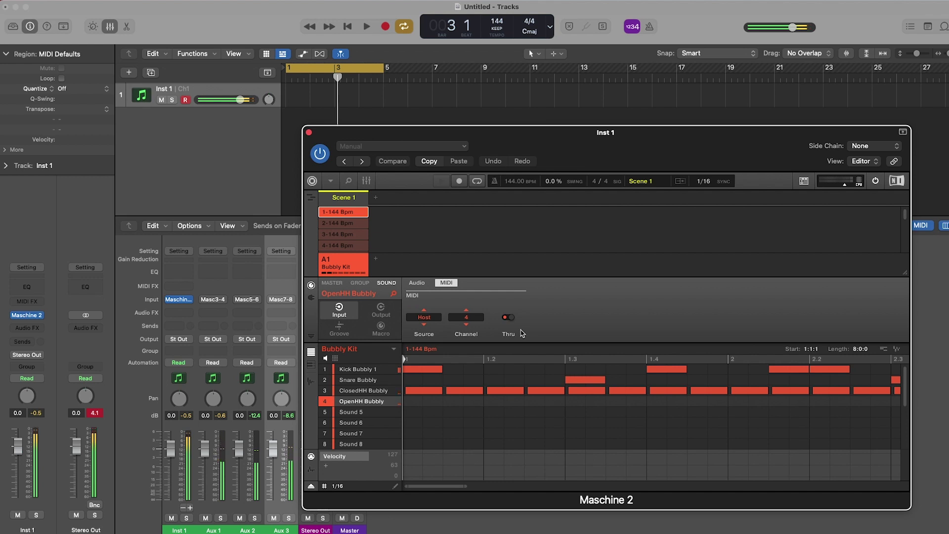
# Set the Bubbly Kit group's MIDI key mode to Drumkit.
pyautogui.click(359, 283)
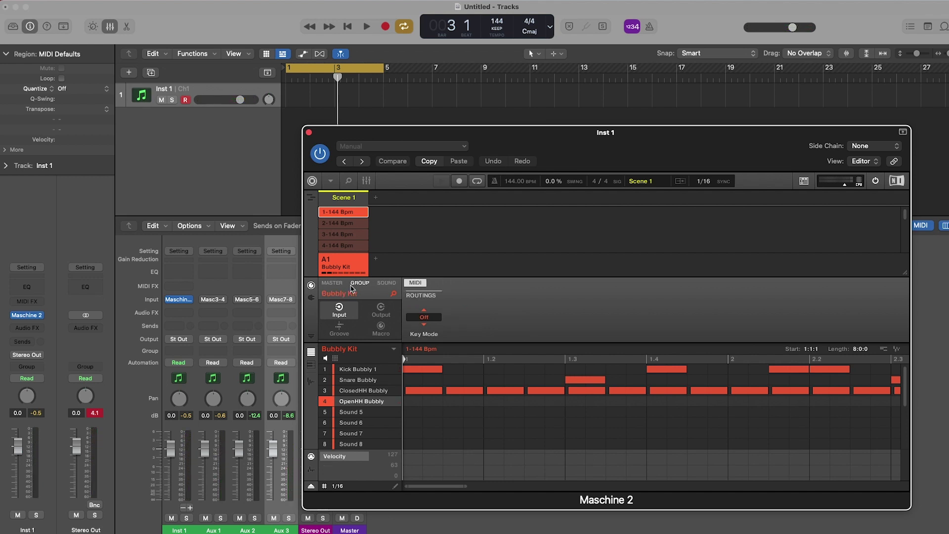
pyautogui.click(428, 321)
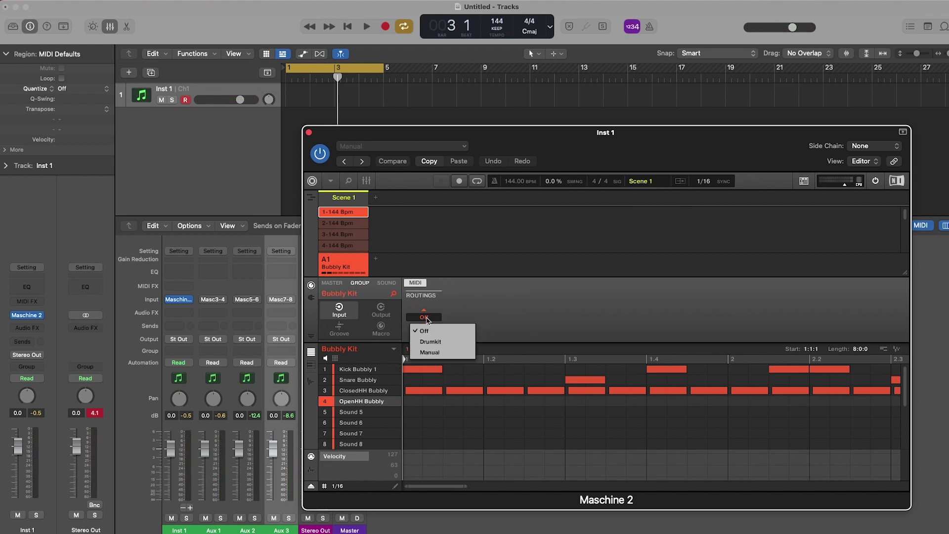
pyautogui.click(438, 342)
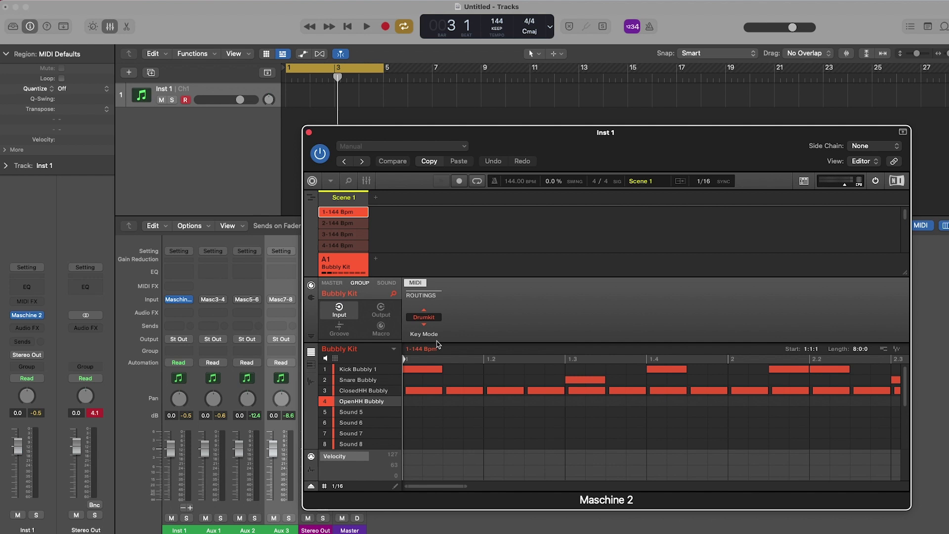
# Delete all the group's patterns, starting with the 1-144 Bpm pattern.
pyautogui.click(340, 211)
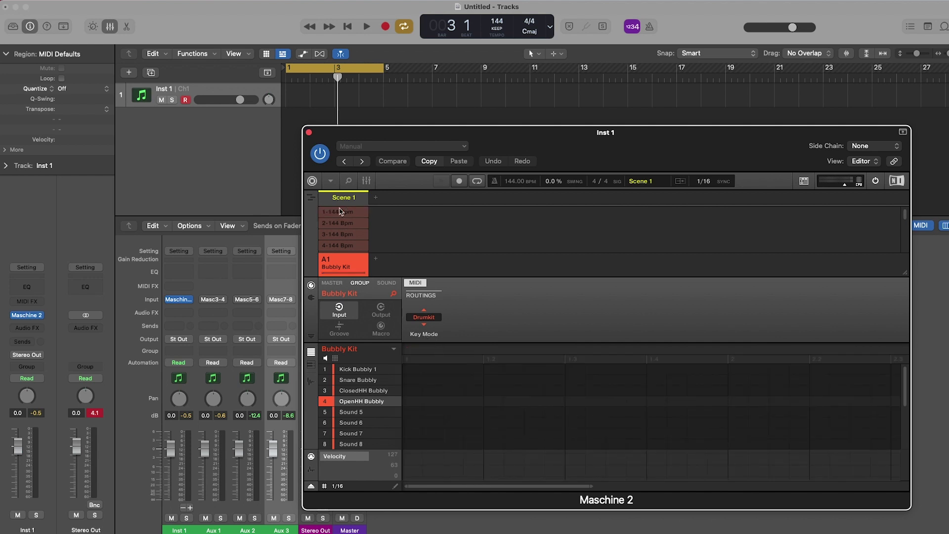
pyautogui.press('Delete')
pyautogui.press('Delete')
pyautogui.press('Delete')
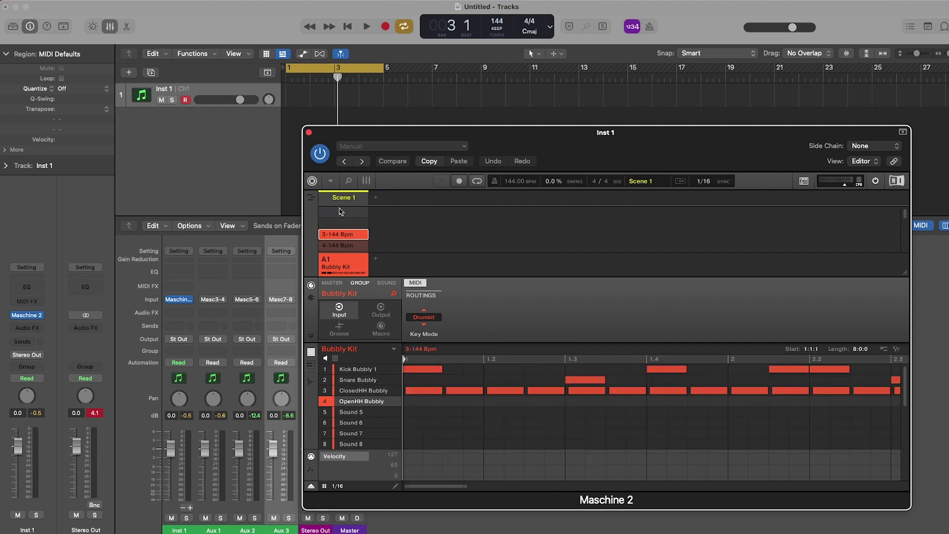
pyautogui.press('Delete')
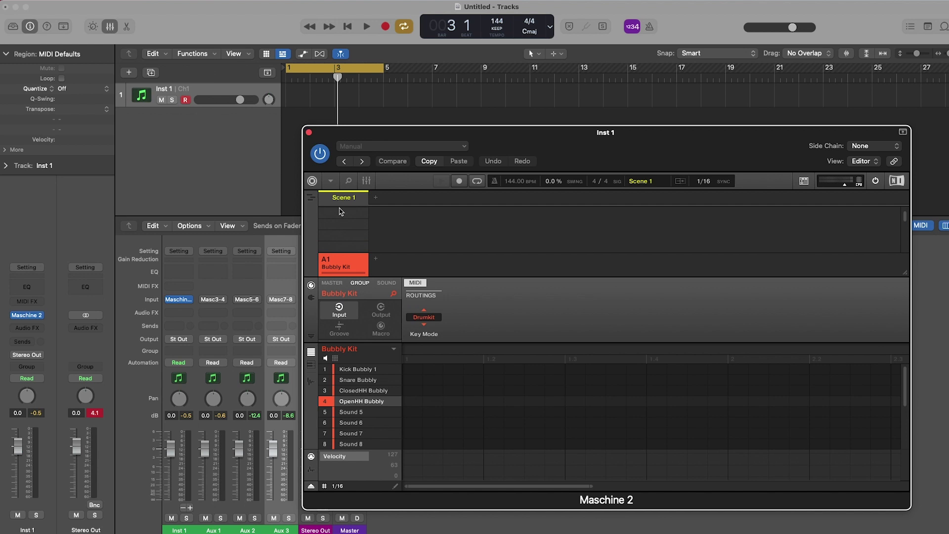
# Close the Maschine window and rename the first two channel strips Kick and Snare.
pyautogui.click(309, 133)
pyautogui.doubleClick(179, 529)
pyautogui.write('Kick')
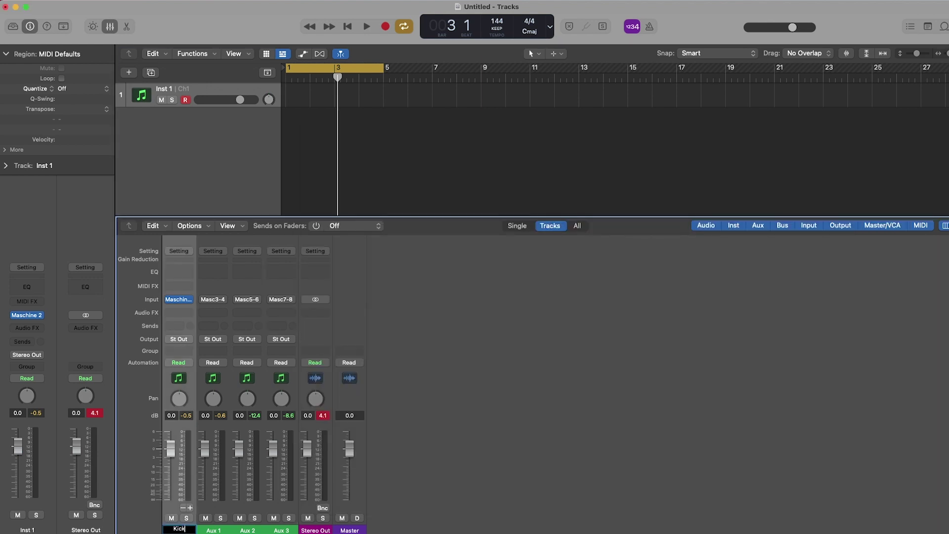
pyautogui.click(213, 530)
pyautogui.doubleClick(213, 530)
pyautogui.write('Snare')
pyautogui.press('Return')
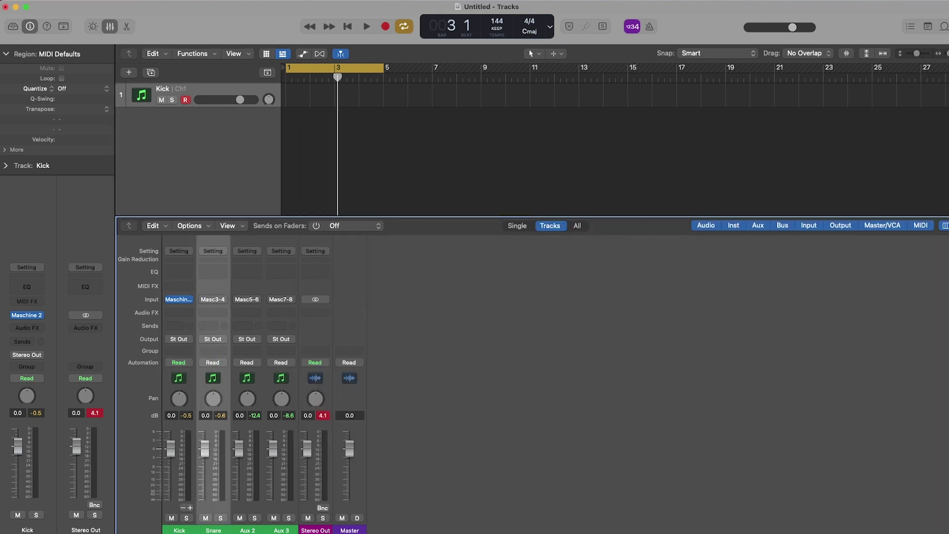
# Rename the Aux 2 channel strip to HH Closed.
pyautogui.click(243, 529)
pyautogui.doubleClick(242, 529)
pyautogui.write('HH Closed')
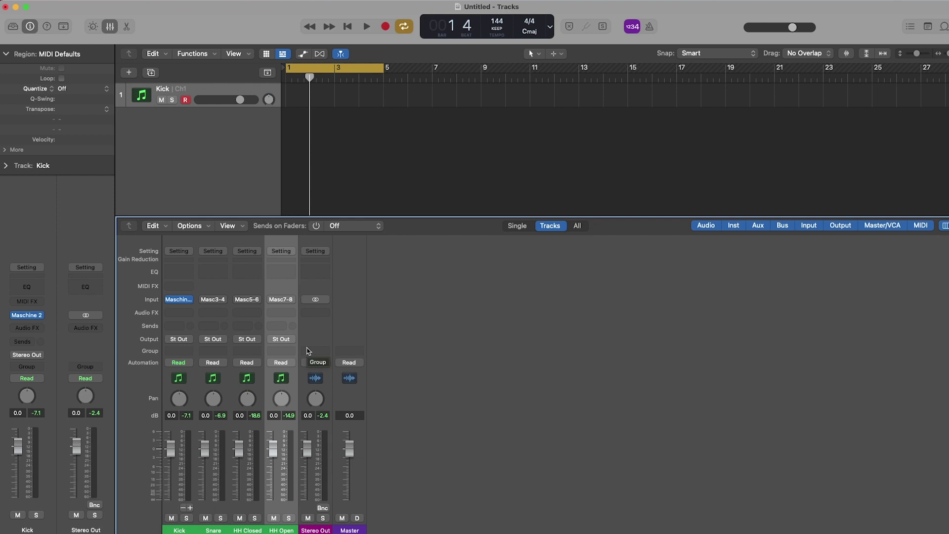
# Create tracks for the selected Snare, HH Closed and HH Open channel strips.
pyautogui.keyDown('shift'); pyautogui.click(210, 428); pyautogui.keyUp('shift')
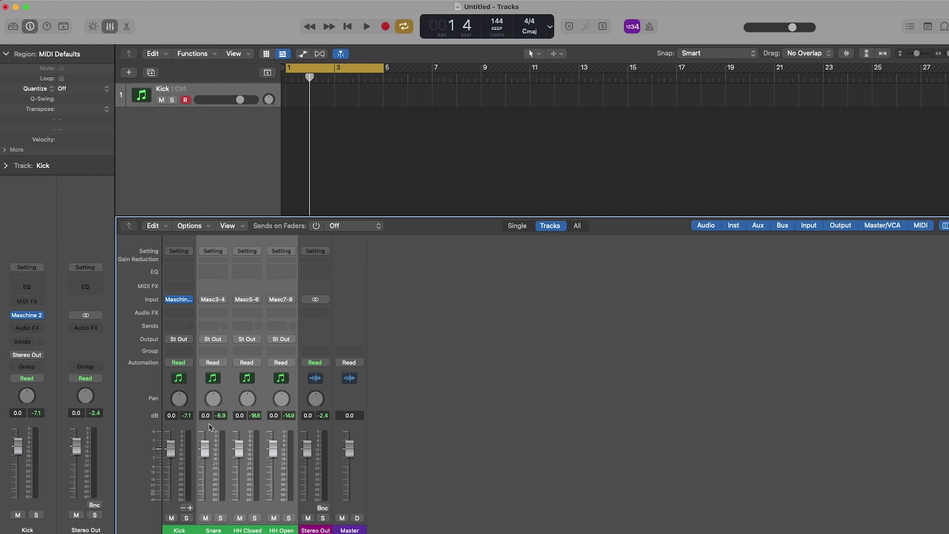
pyautogui.rightClick(209, 427)
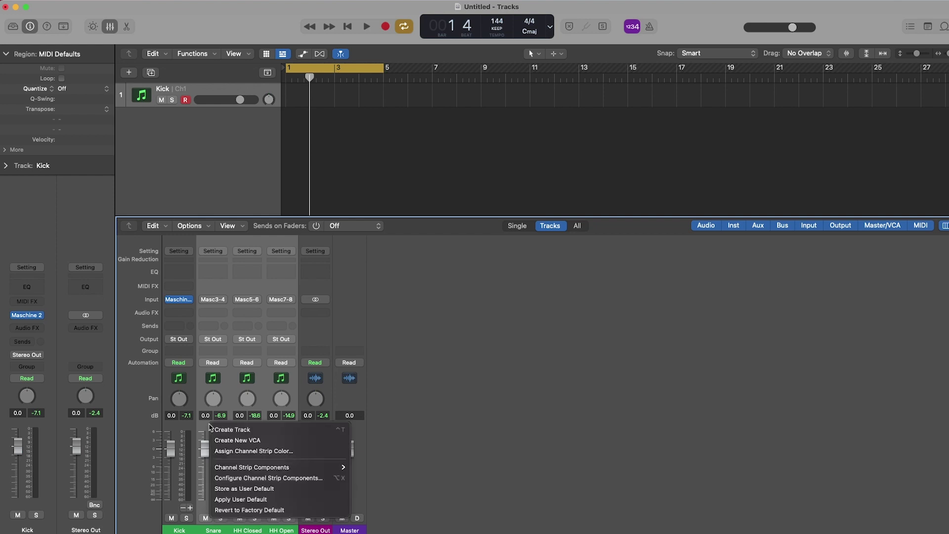
pyautogui.click(225, 435)
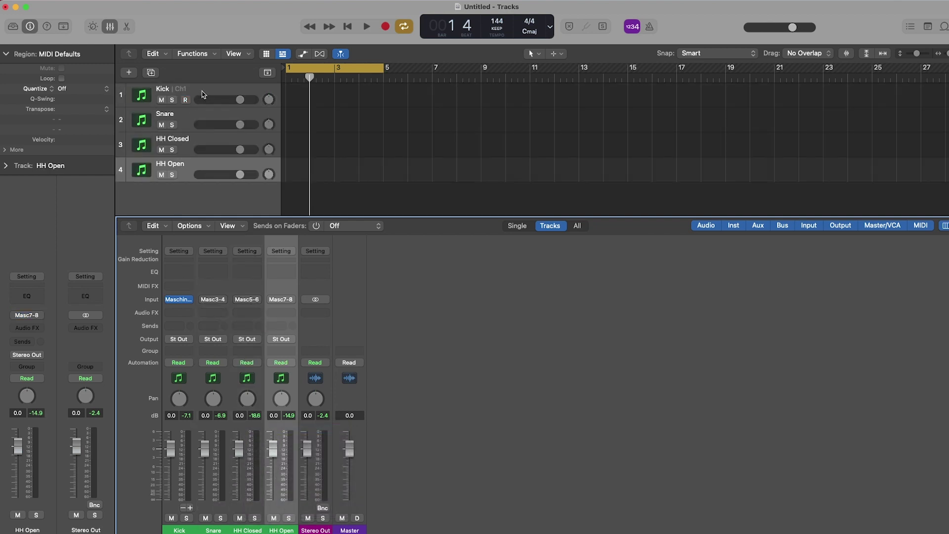
# Hide the mixer, select all four drum tracks and stack them as summing stack Sum 4.
pyautogui.press('x')
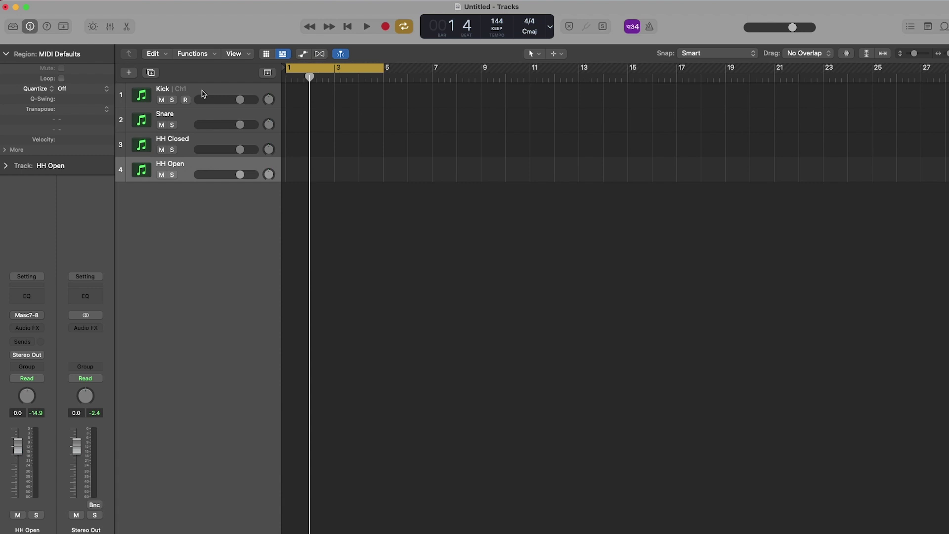
pyautogui.press('super+a')
pyautogui.rightClick(203, 94)
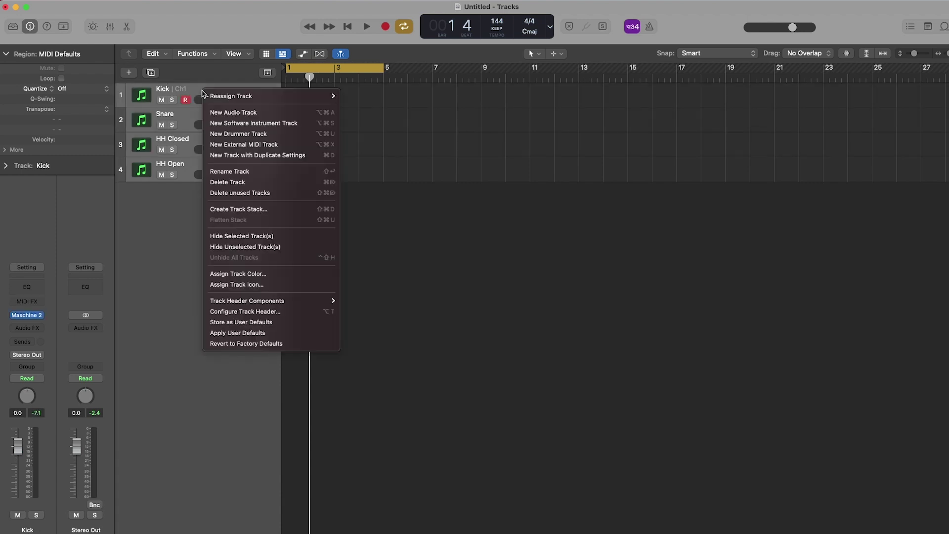
pyautogui.click(247, 209)
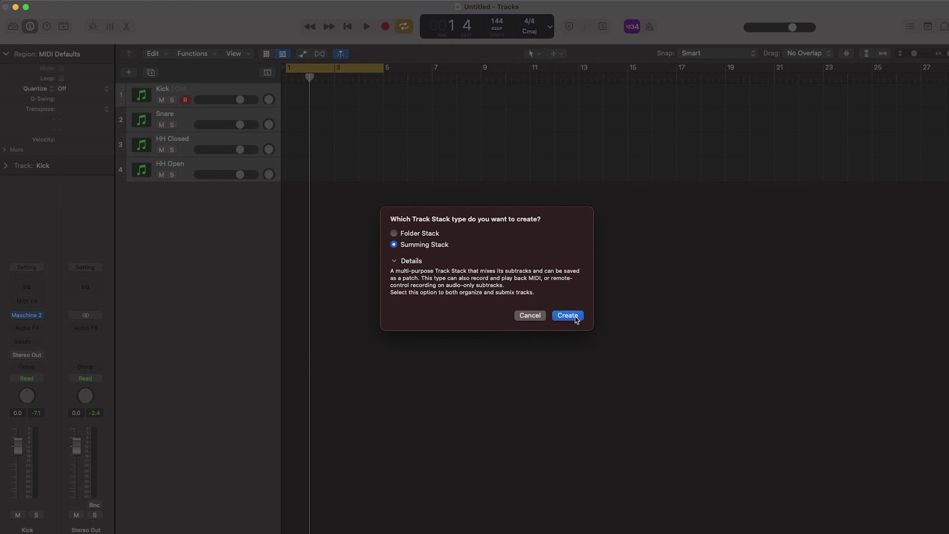
pyautogui.click(568, 316)
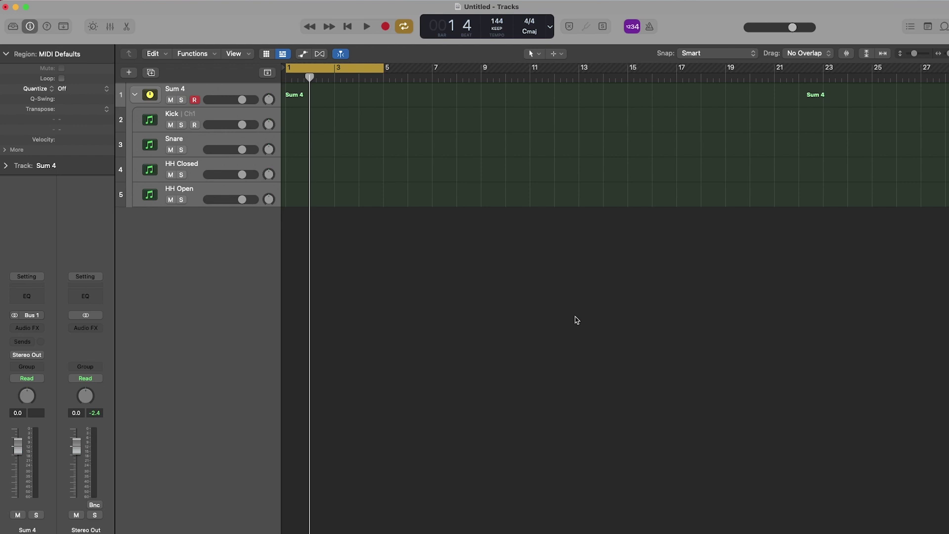
# Create a pattern region at bar 1 on the Sum 4 lane, opening the Step Sequencer.
pyautogui.rightClick(299, 95)
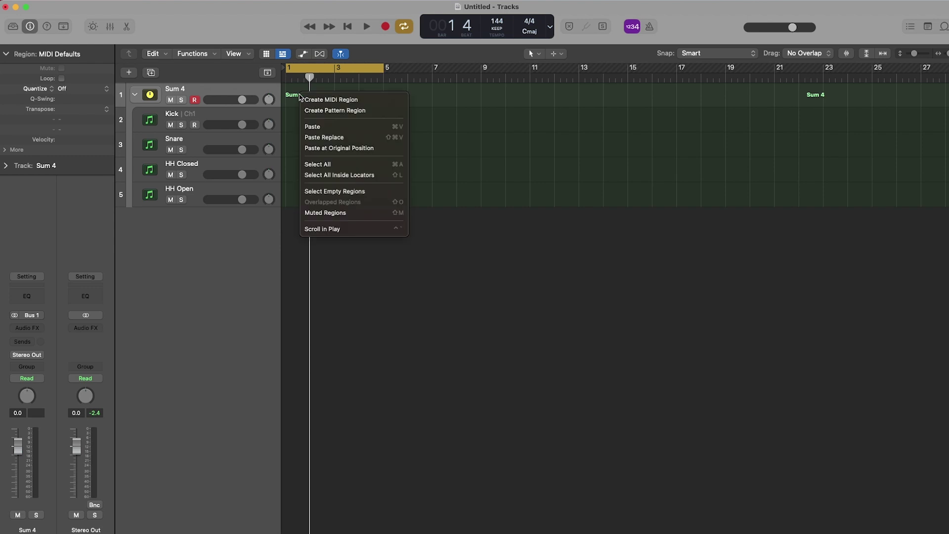
pyautogui.click(323, 111)
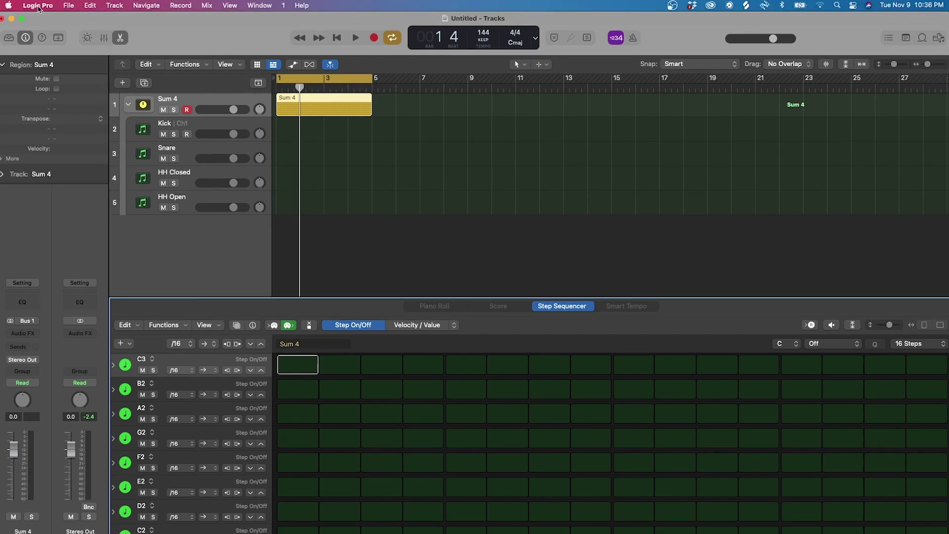
pyautogui.click(43, 0)
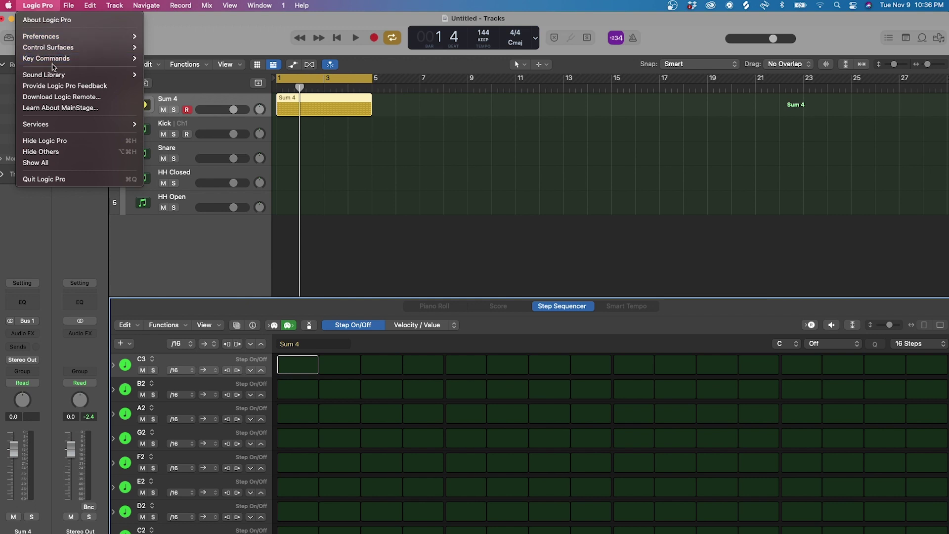
pyautogui.moveTo(54, 63)
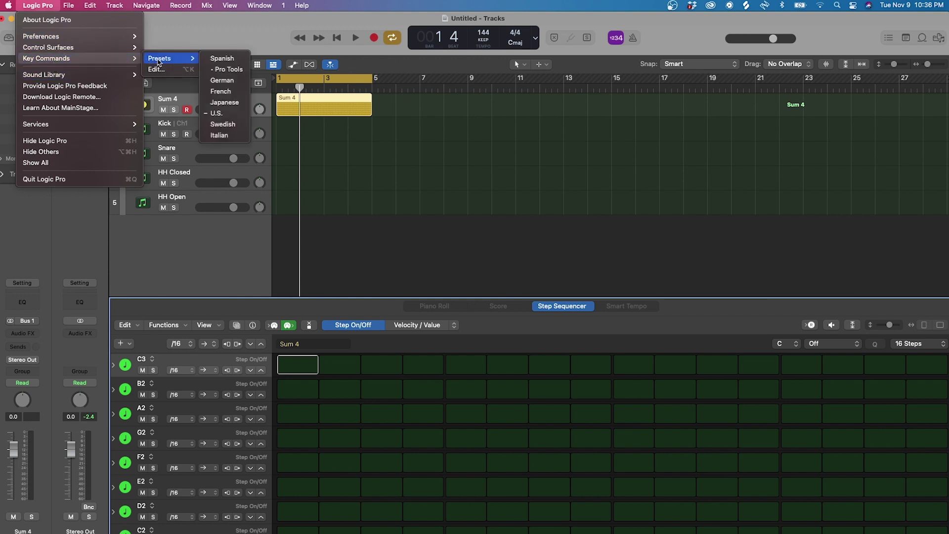
pyautogui.click(160, 69)
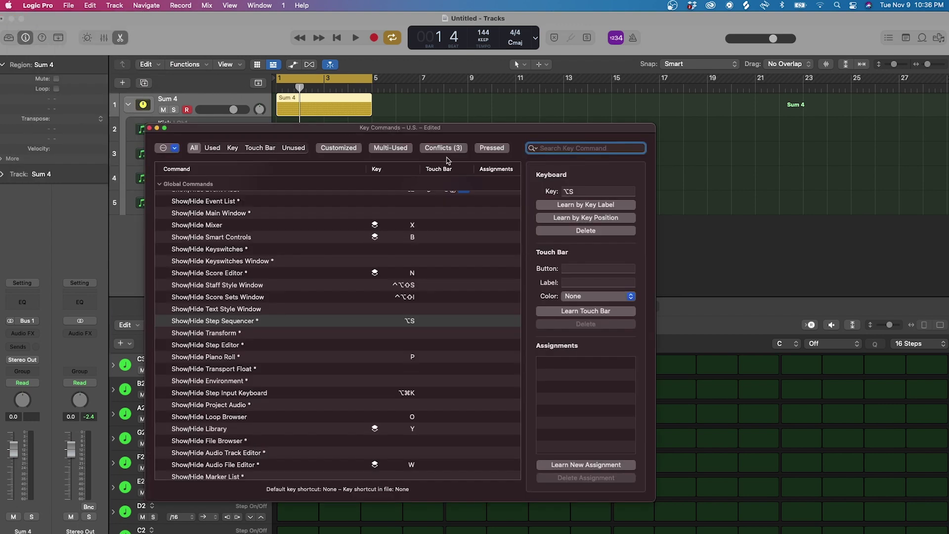
pyautogui.write('step seq')
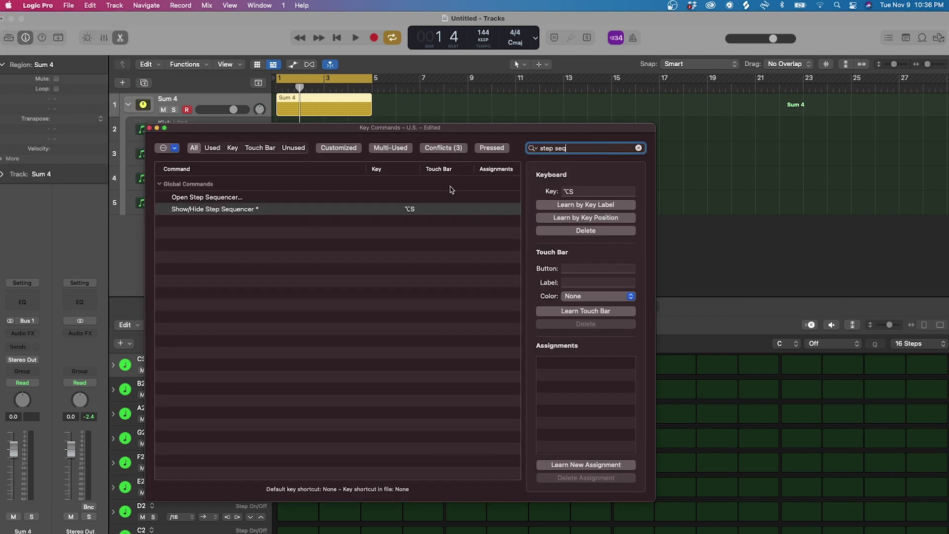
pyautogui.click(576, 205)
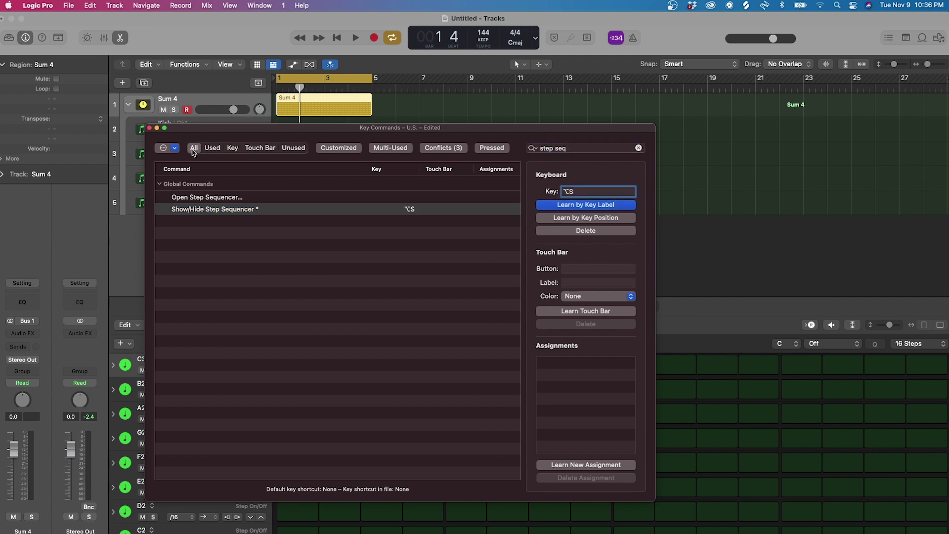
pyautogui.click(150, 128)
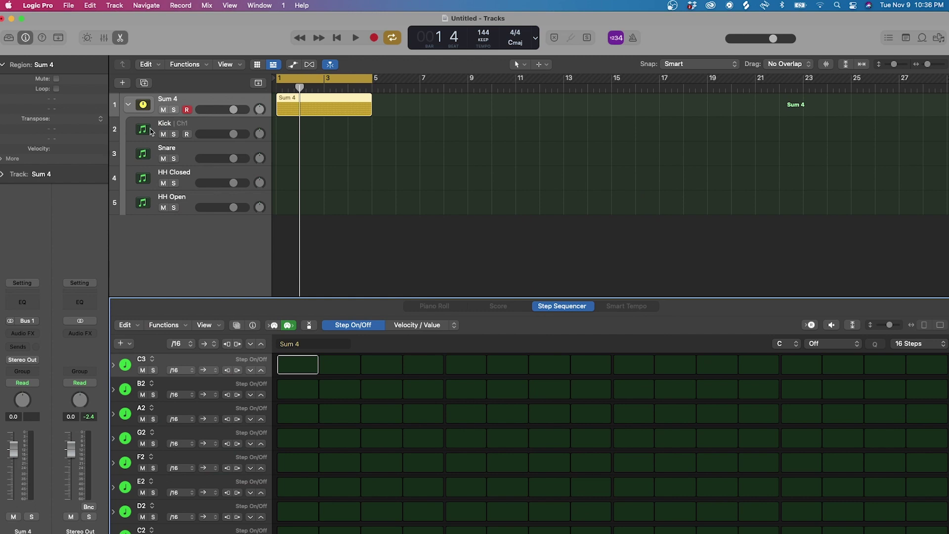
# Retune the first two Sum 4 rows to C2 and C#2, enabling step 1 and step 5.
pyautogui.press('s')
pyautogui.press('s')
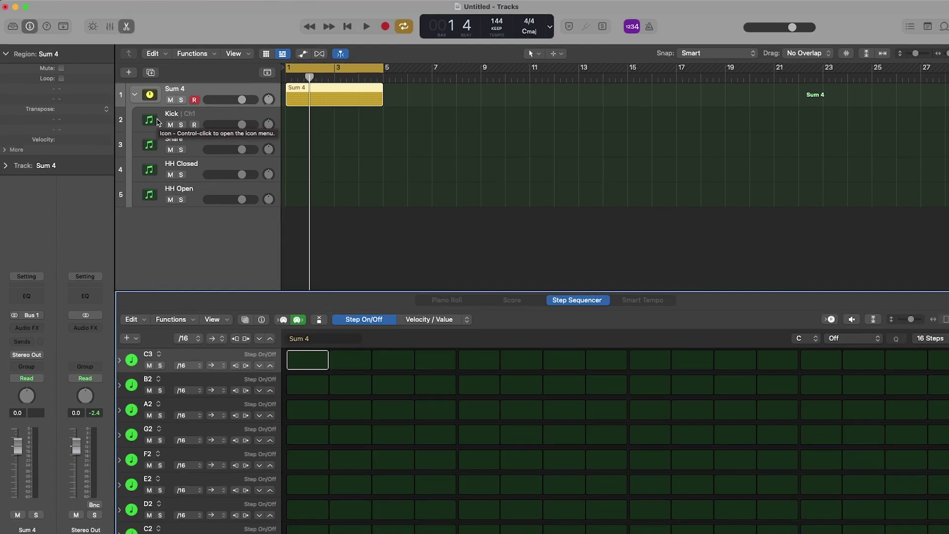
pyautogui.click(146, 359)
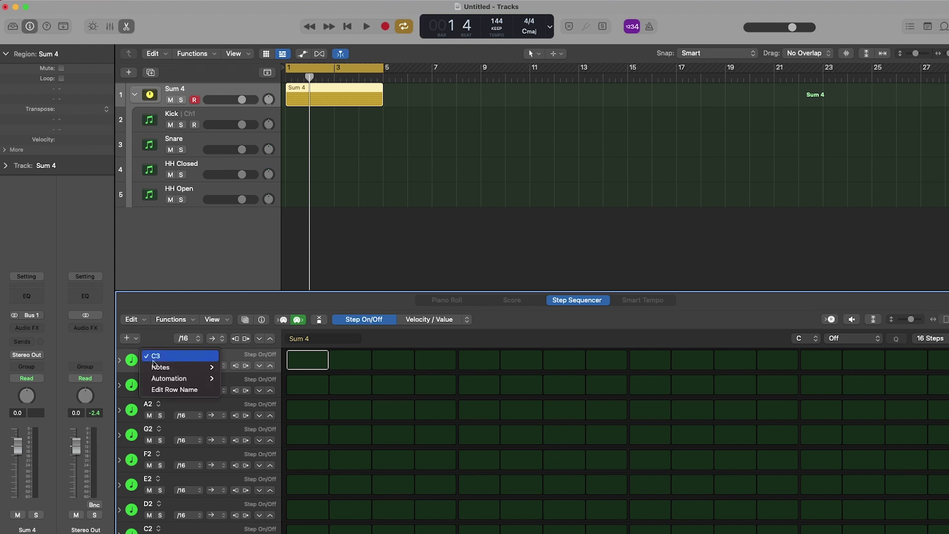
pyautogui.moveTo(203, 367)
pyautogui.moveTo(245, 378)
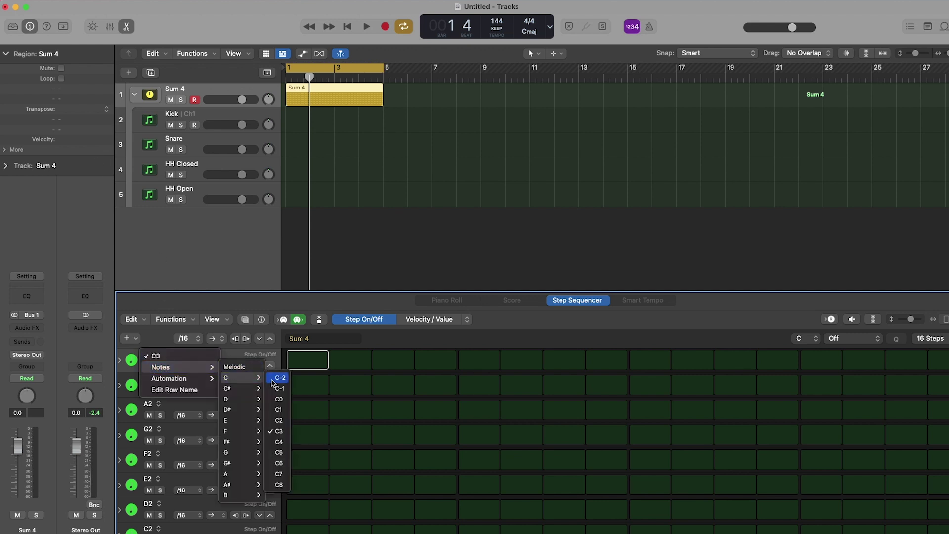
pyautogui.click(280, 420)
pyautogui.click(307, 364)
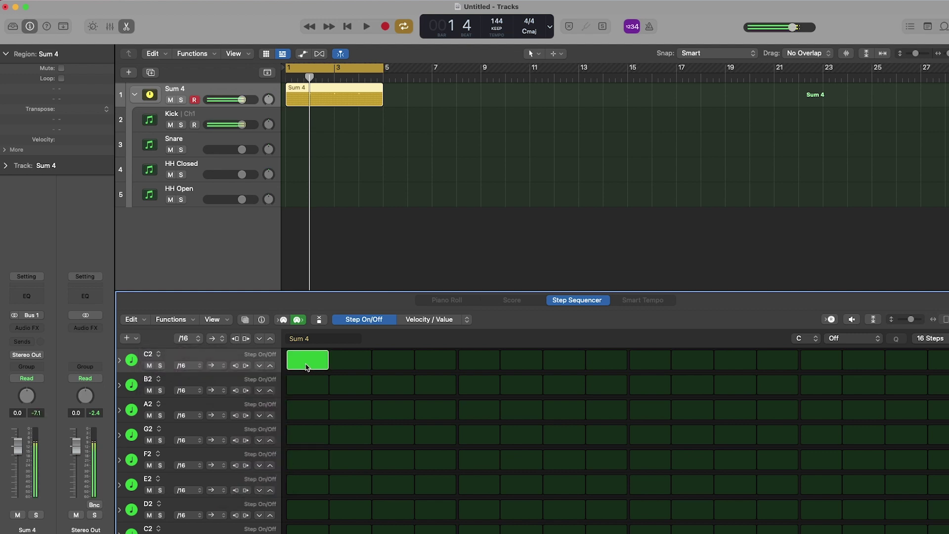
pyautogui.click(148, 380)
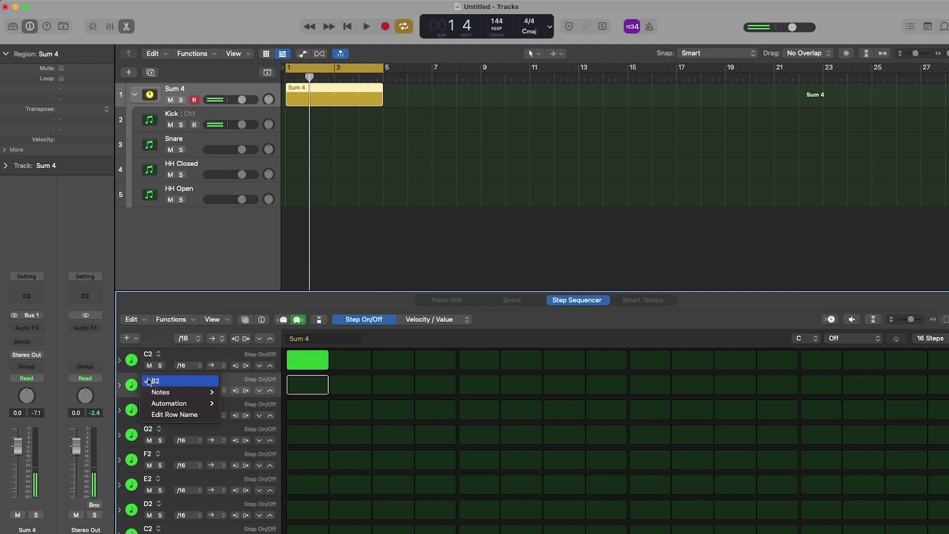
pyautogui.moveTo(168, 392)
pyautogui.moveTo(235, 403)
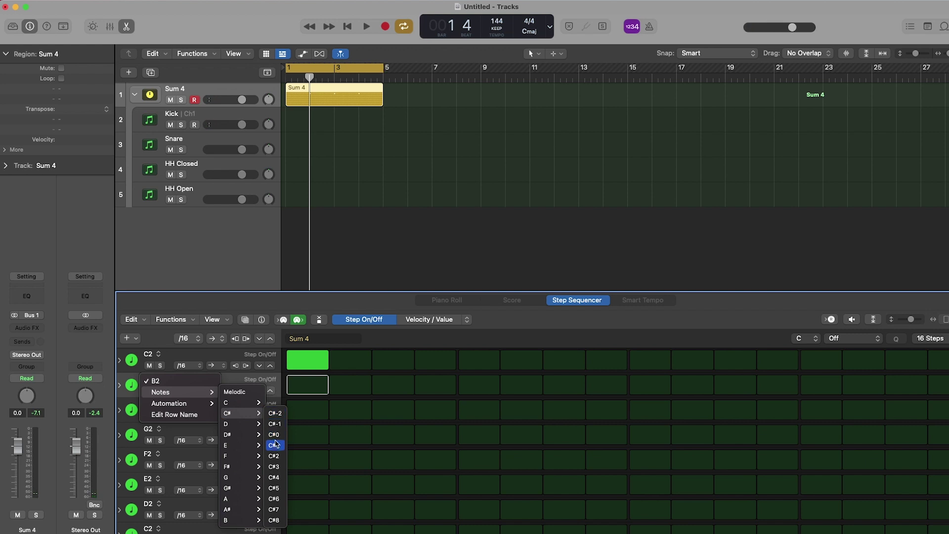
pyautogui.click(273, 456)
pyautogui.click(460, 393)
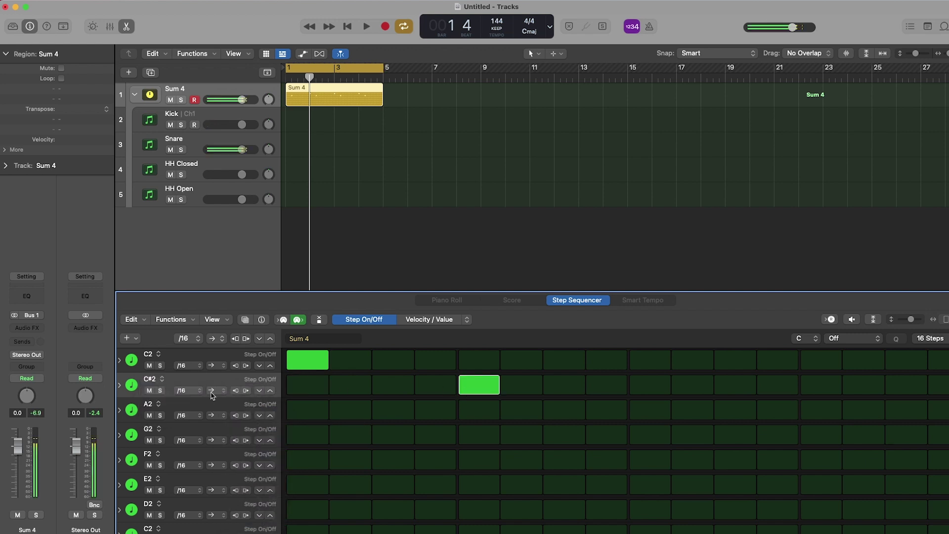
# Retune the next rows to D2 (steps 1 and 3) and D#2, then delete the unused lower rows.
pyautogui.click(152, 405)
pyautogui.moveTo(157, 417)
pyautogui.moveTo(232, 430)
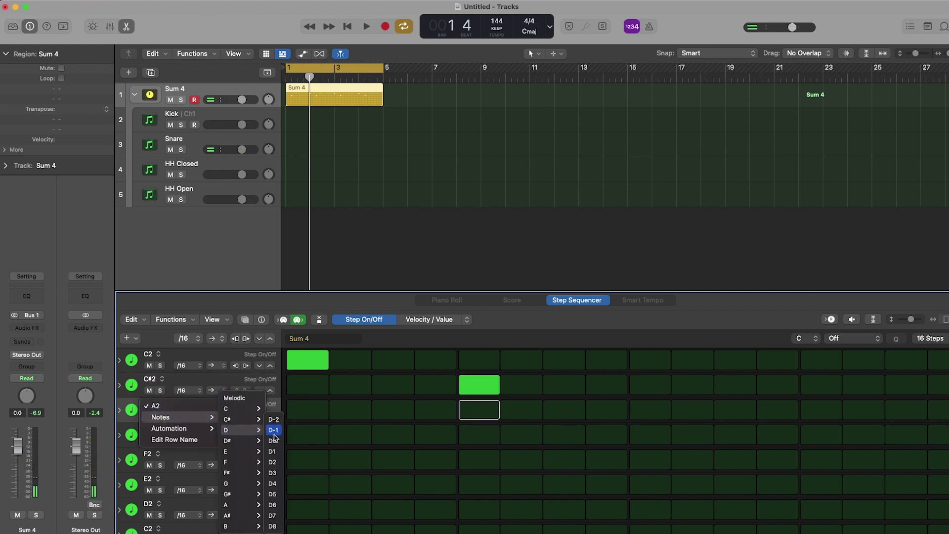
pyautogui.click(277, 466)
pyautogui.click(304, 413)
pyautogui.click(403, 414)
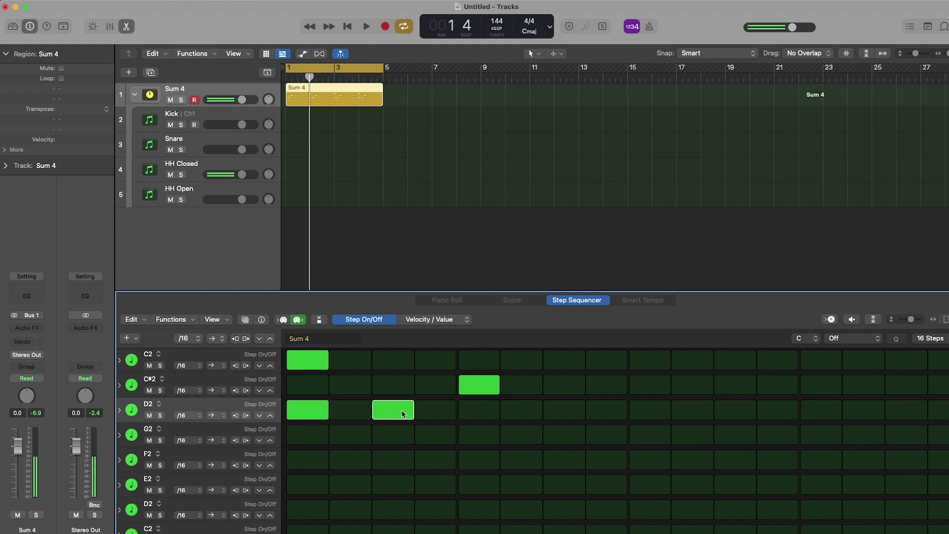
pyautogui.click(151, 431)
pyautogui.moveTo(156, 443)
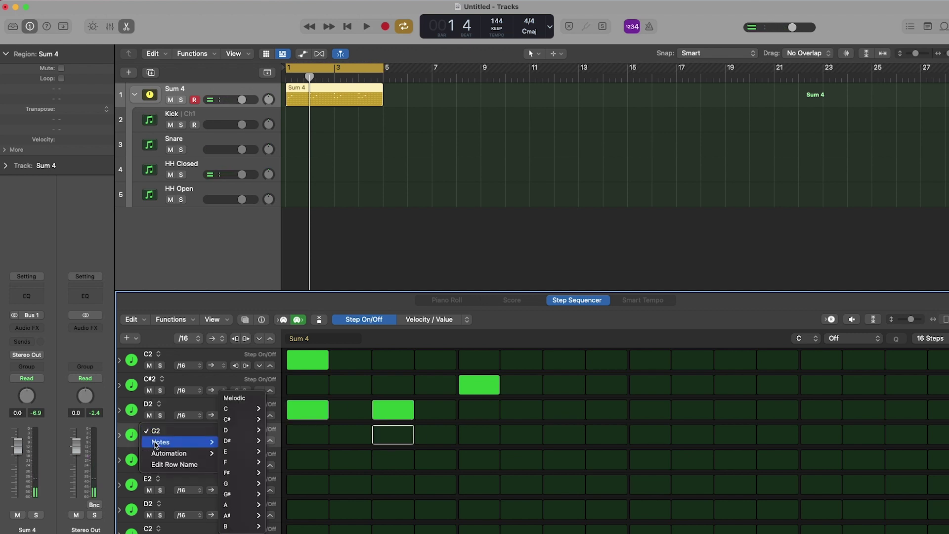
pyautogui.moveTo(231, 445)
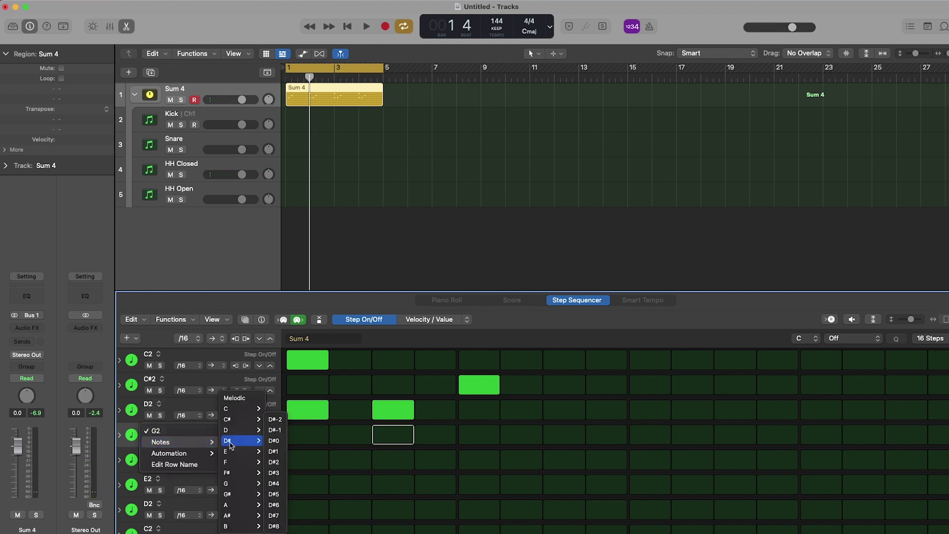
pyautogui.click(274, 462)
pyautogui.press('Down')
pyautogui.press('Down')
pyautogui.press('Down')
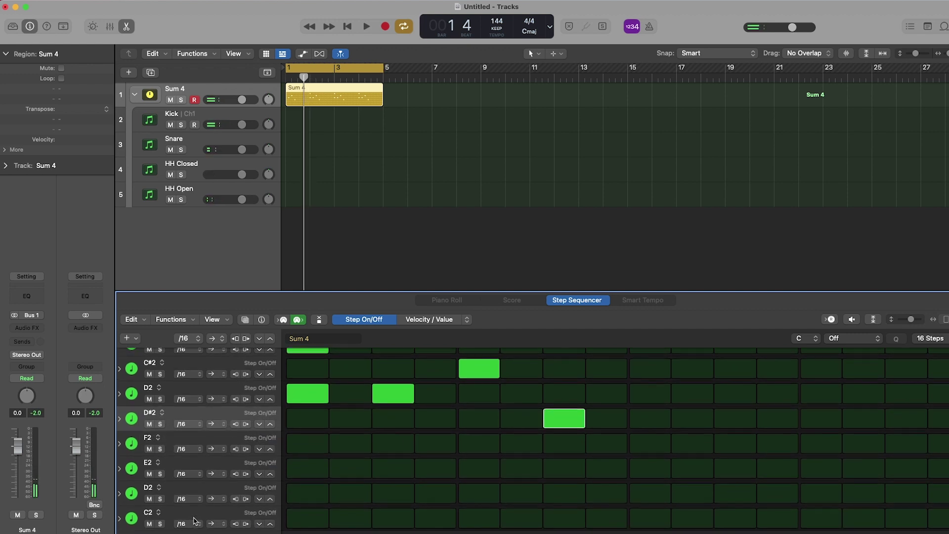
pyautogui.press('Delete')
pyautogui.press('Delete')
pyautogui.press('Delete')
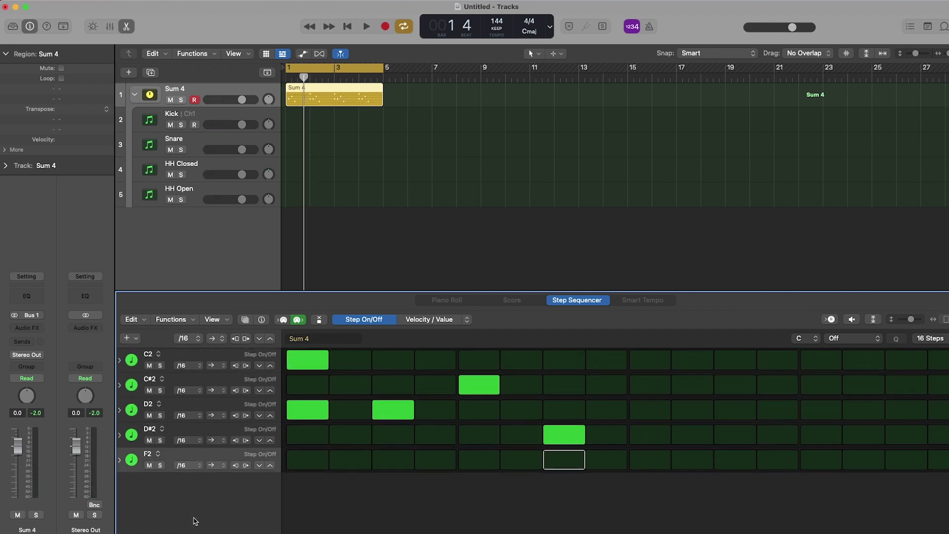
# Add a new note row to the step sequencer.
pyautogui.click(125, 338)
pyautogui.moveTo(140, 341)
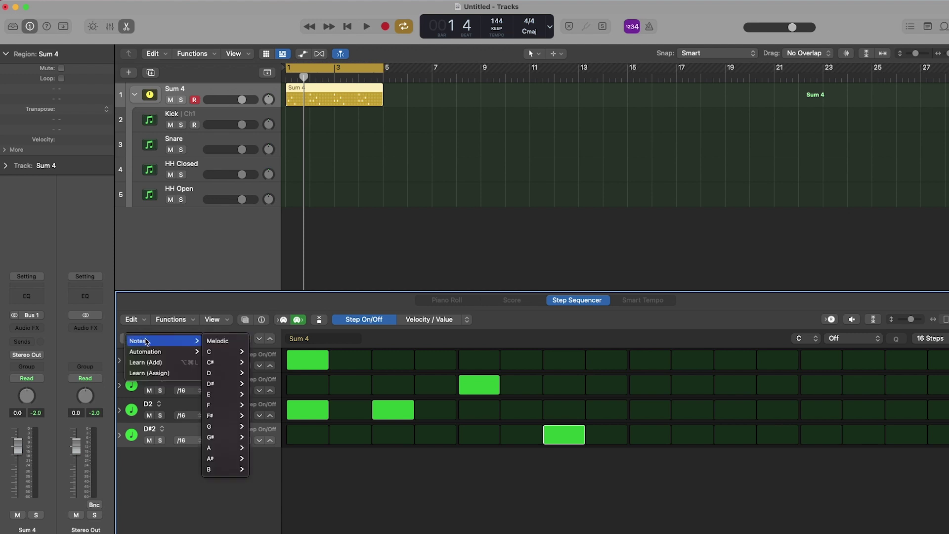
pyautogui.moveTo(225, 394)
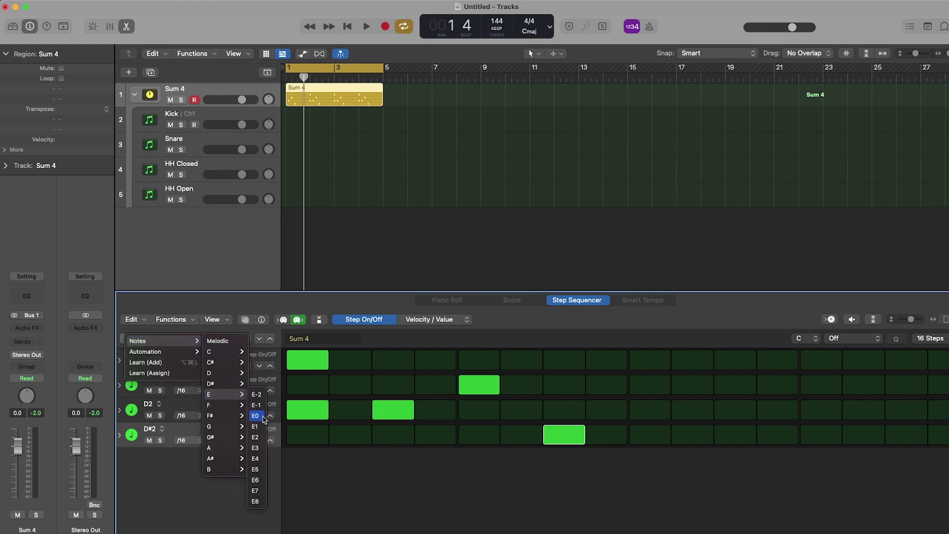
pyautogui.click(256, 437)
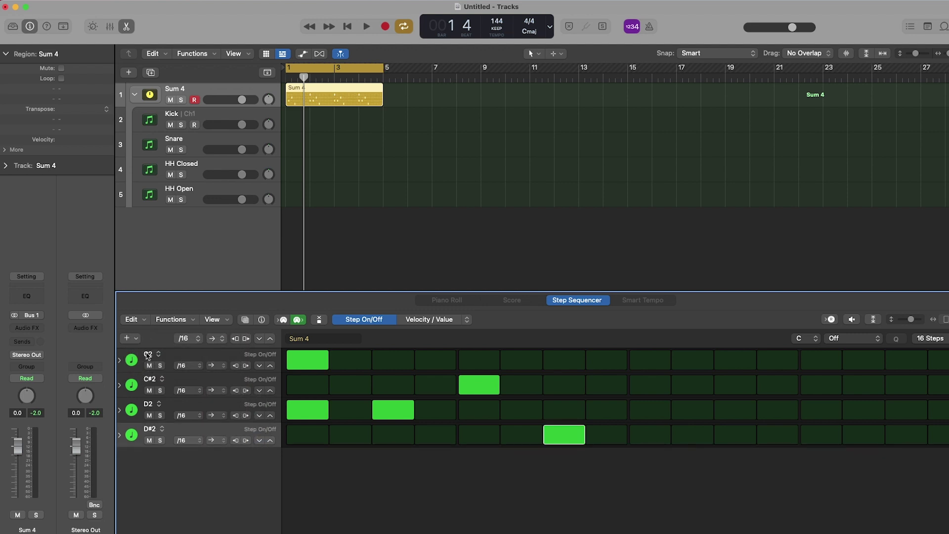
# Rename the C2 and C#2 rows to Kick and Snare.
pyautogui.click(147, 355)
pyautogui.click(164, 393)
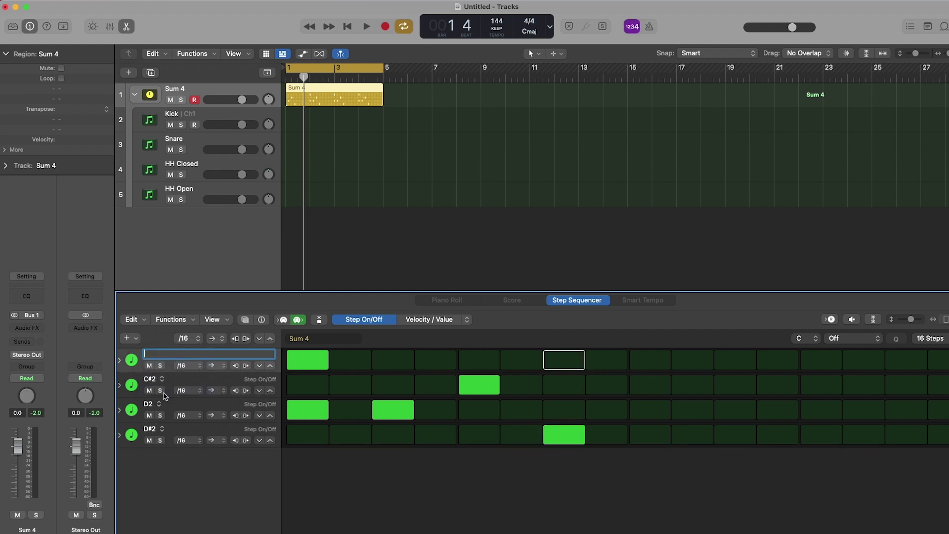
pyautogui.press('Return')
pyautogui.click(149, 380)
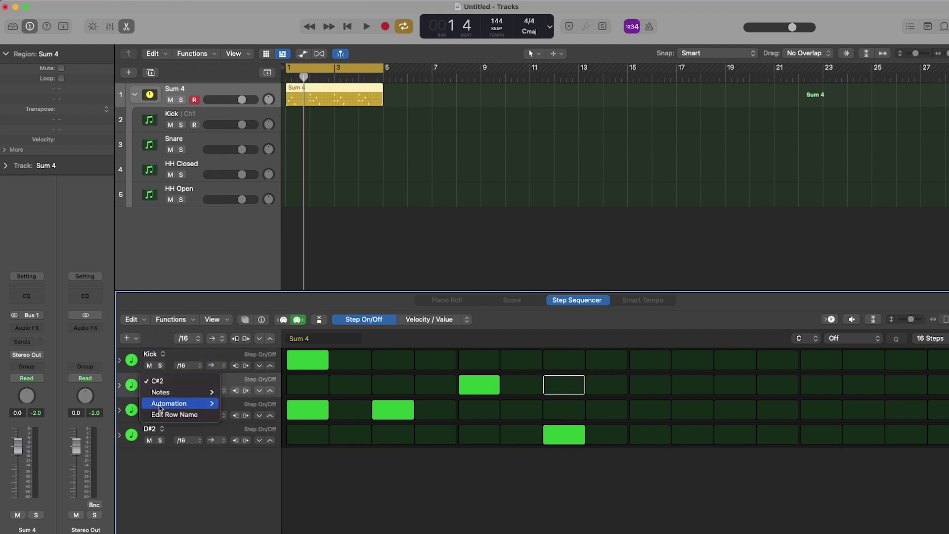
pyautogui.click(165, 417)
pyautogui.write('Snare')
pyautogui.press('Return')
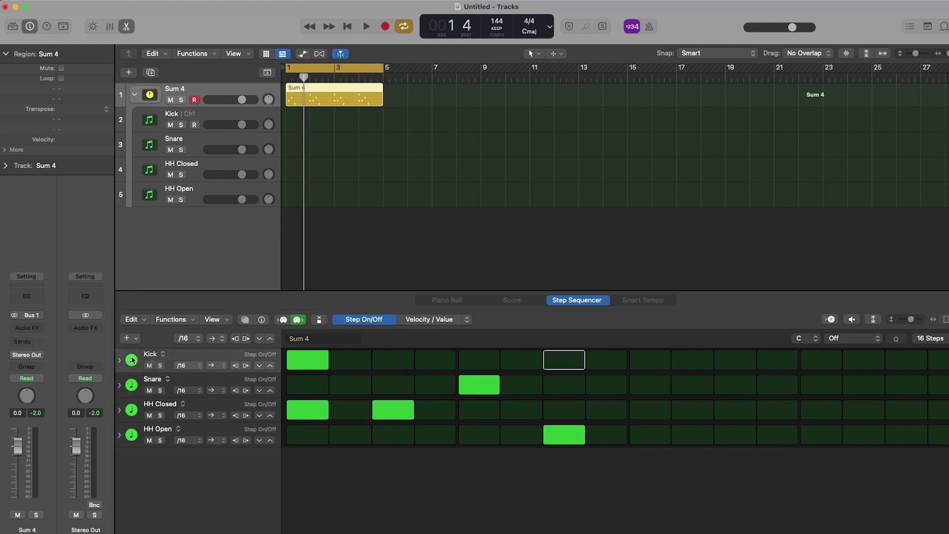
# Give the Kick row a drum icon, turn on row colours, and colour it red.
pyautogui.click(132, 360)
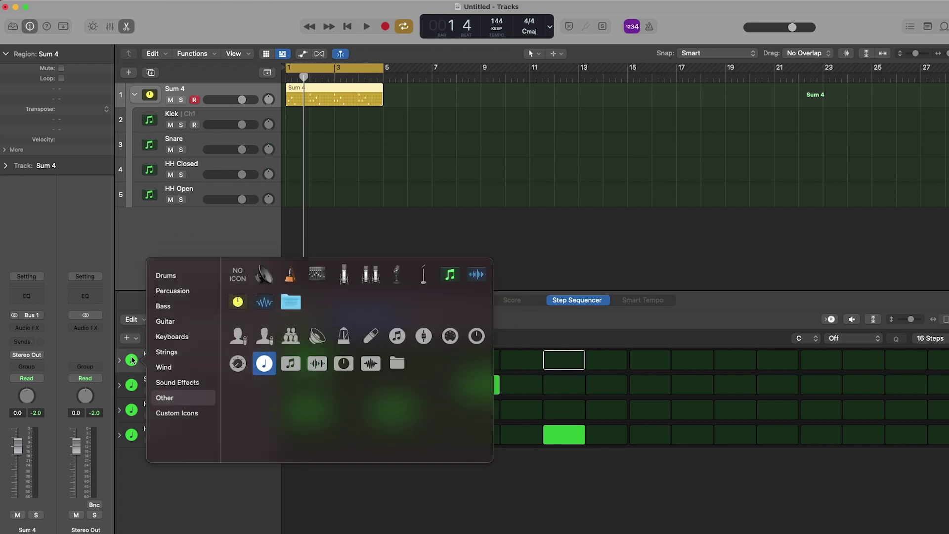
pyautogui.click(172, 283)
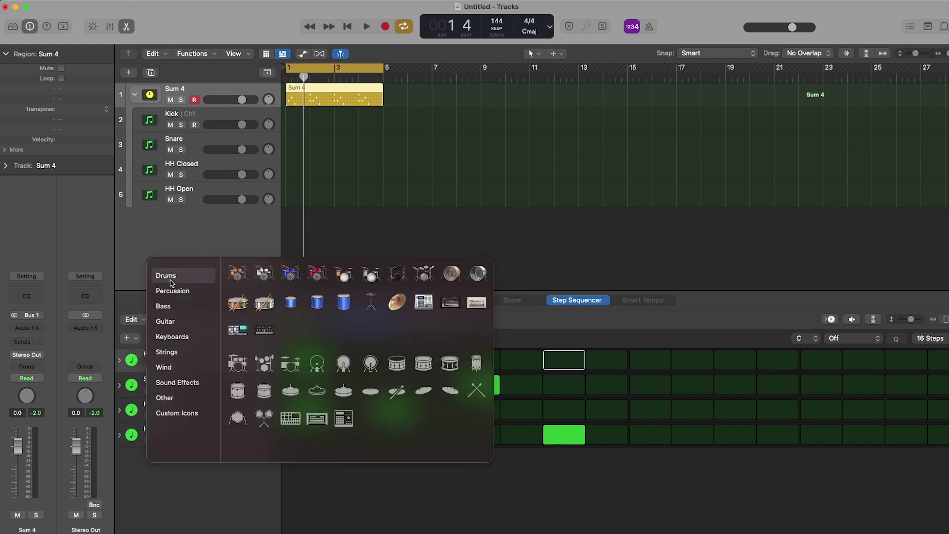
pyautogui.click(316, 363)
pyautogui.click(213, 319)
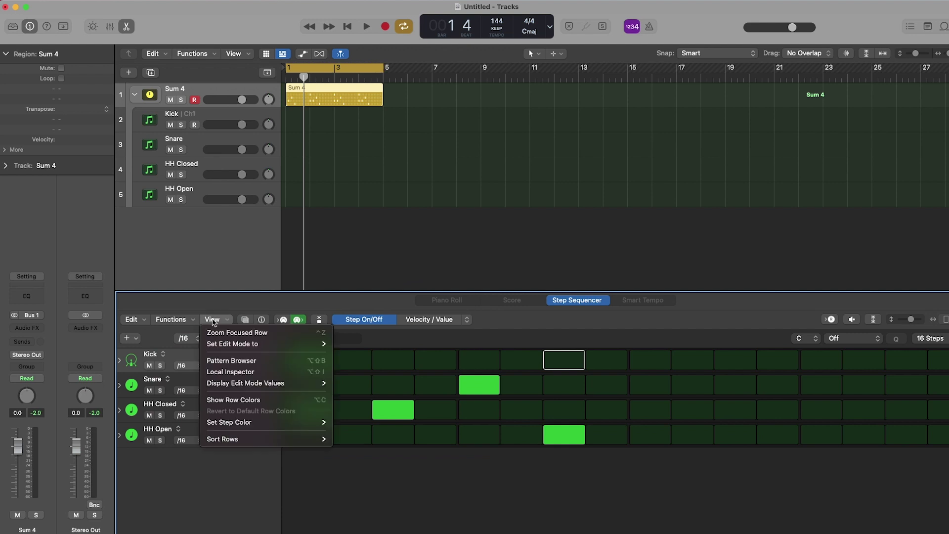
pyautogui.click(233, 401)
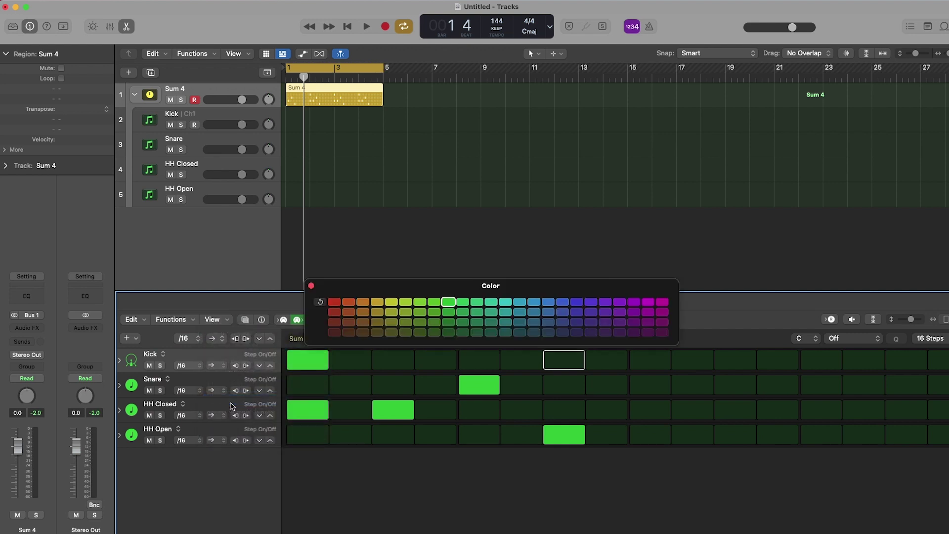
pyautogui.click(335, 302)
pyautogui.click(312, 286)
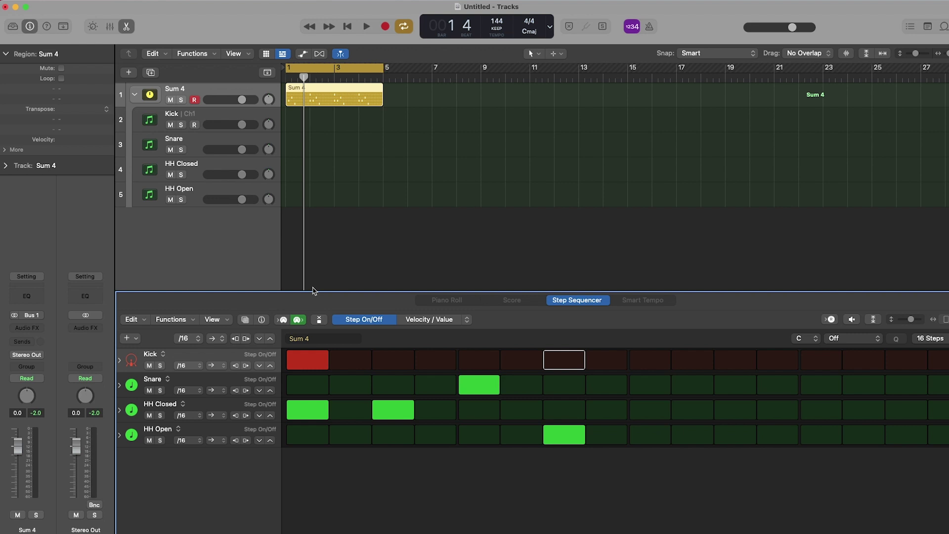
# Save the project as a template named Maschine Step Sequencer.
pyautogui.click(70, 1)
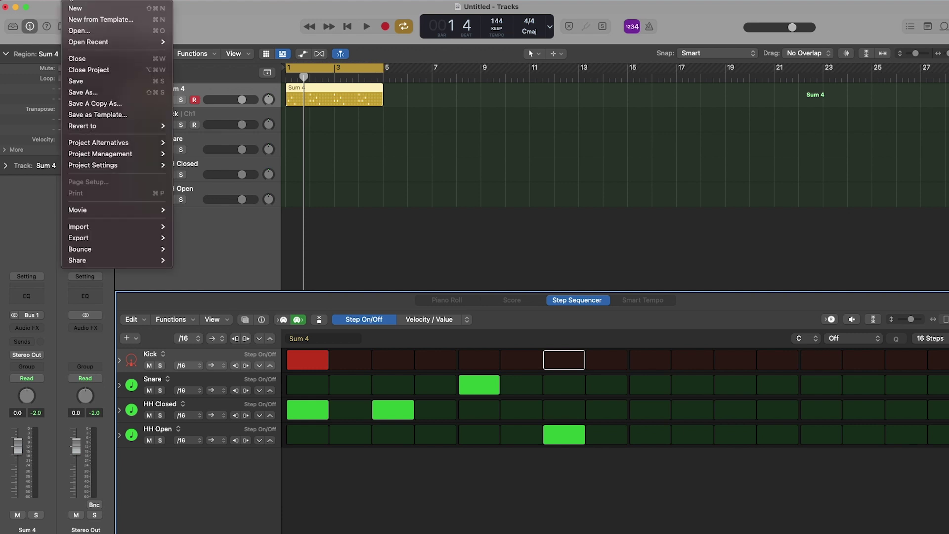
pyautogui.click(98, 115)
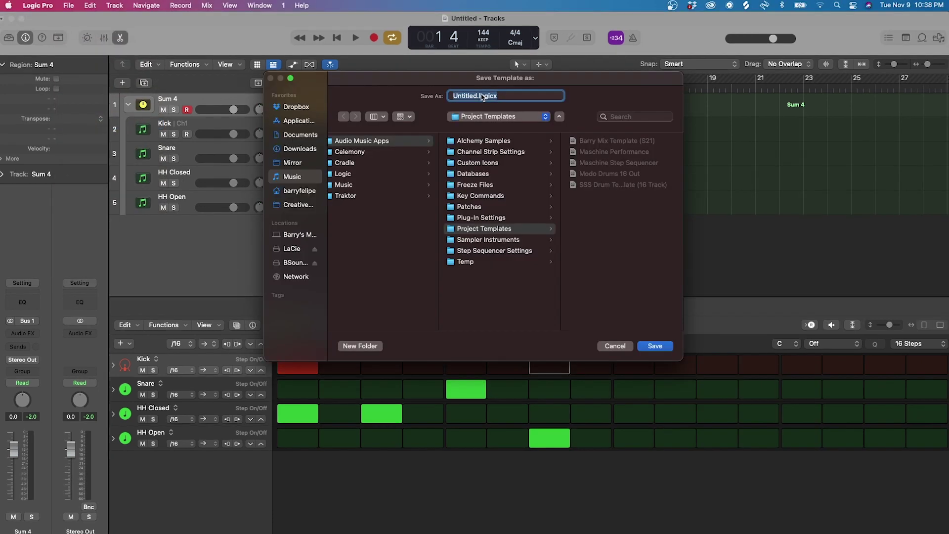
pyautogui.write('Mas')
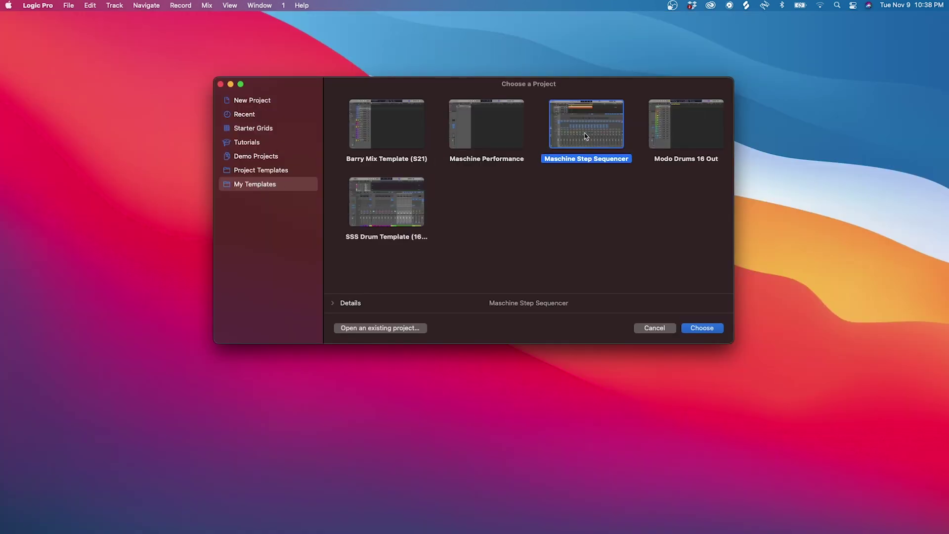
# Create a project from the Maschine template, closing its Maschine 2, Channel EQ and Parallel Drums Neutron windows.
pyautogui.doubleClick(585, 136)
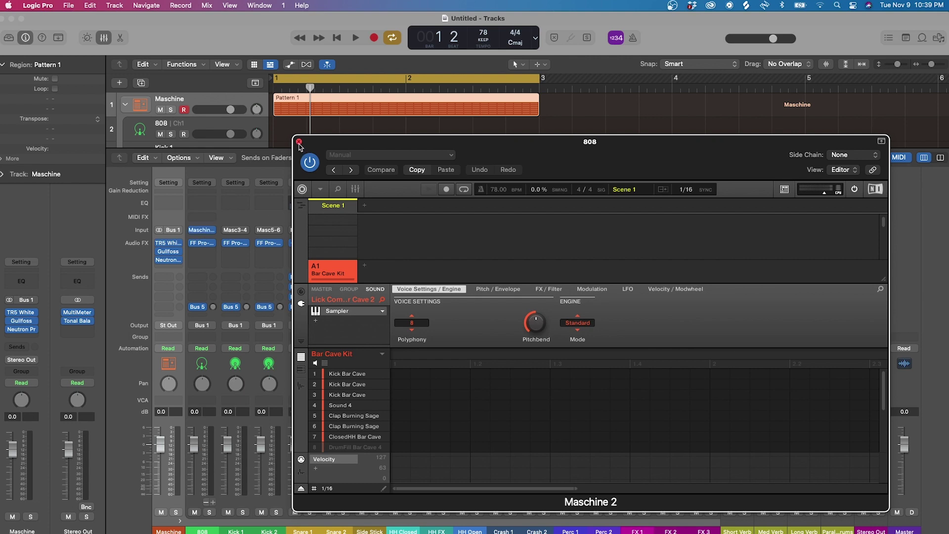
pyautogui.click(299, 142)
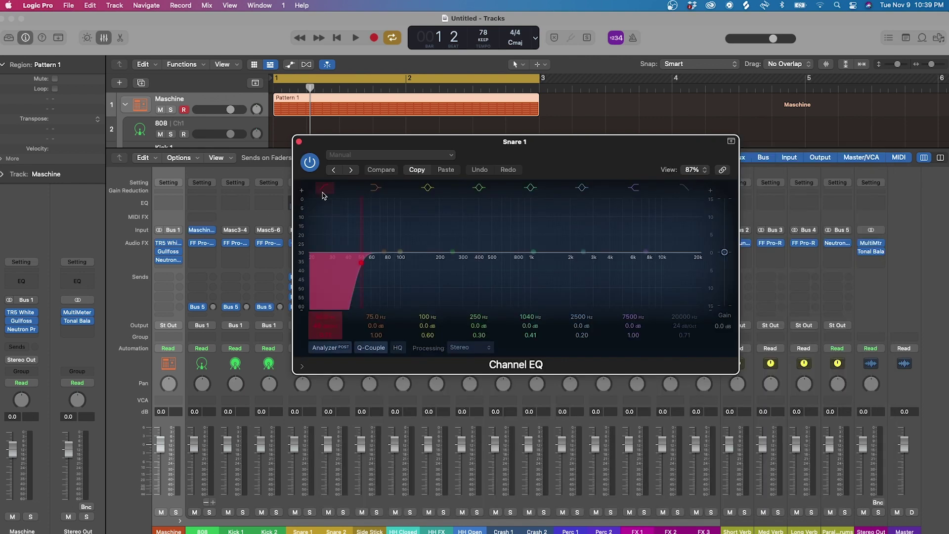
pyautogui.click(299, 141)
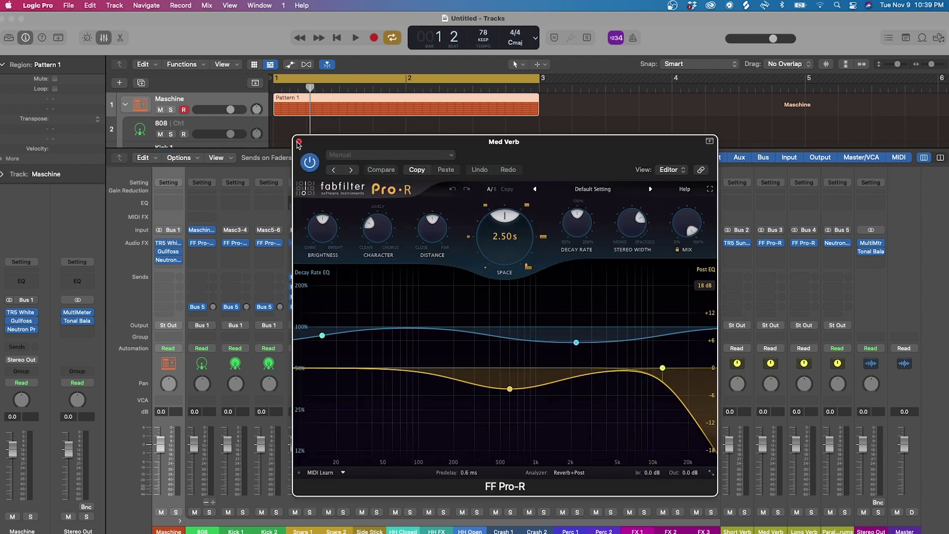
pyautogui.click(838, 243)
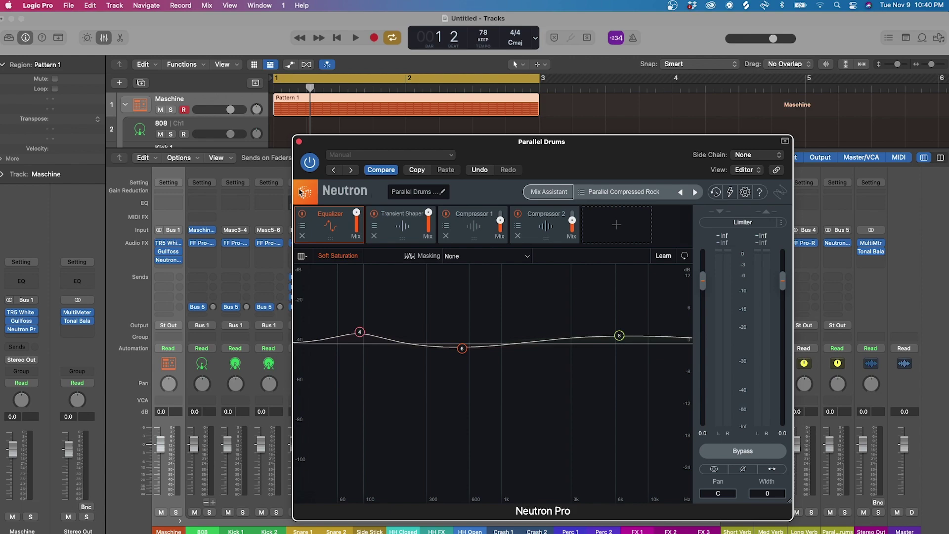
pyautogui.click(299, 142)
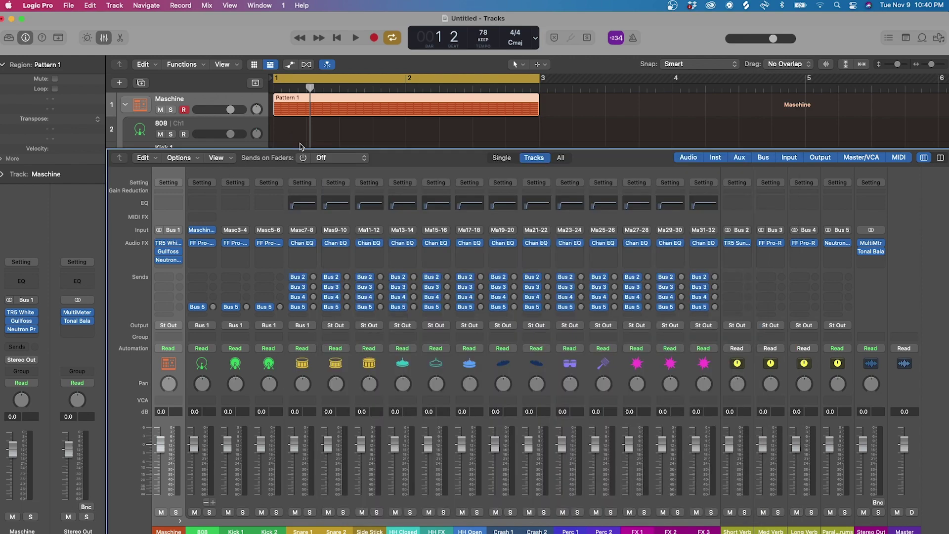